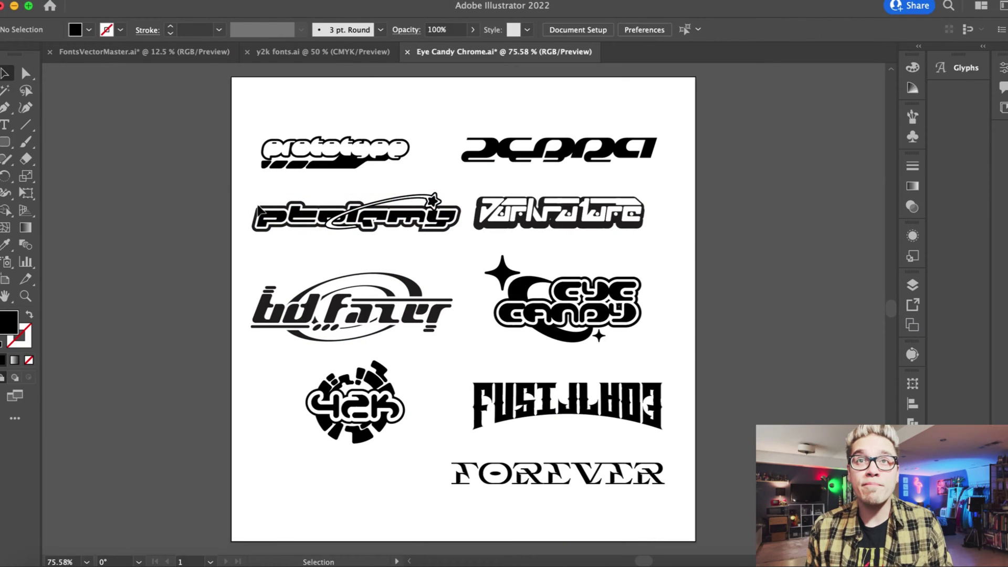
# Copy the Eye Candy logo, switch to Photoshop, paste it into the document, and enlarge it to nearly fill the canvas
pyautogui.moveTo(467, 258); pyautogui.dragTo(644, 340)
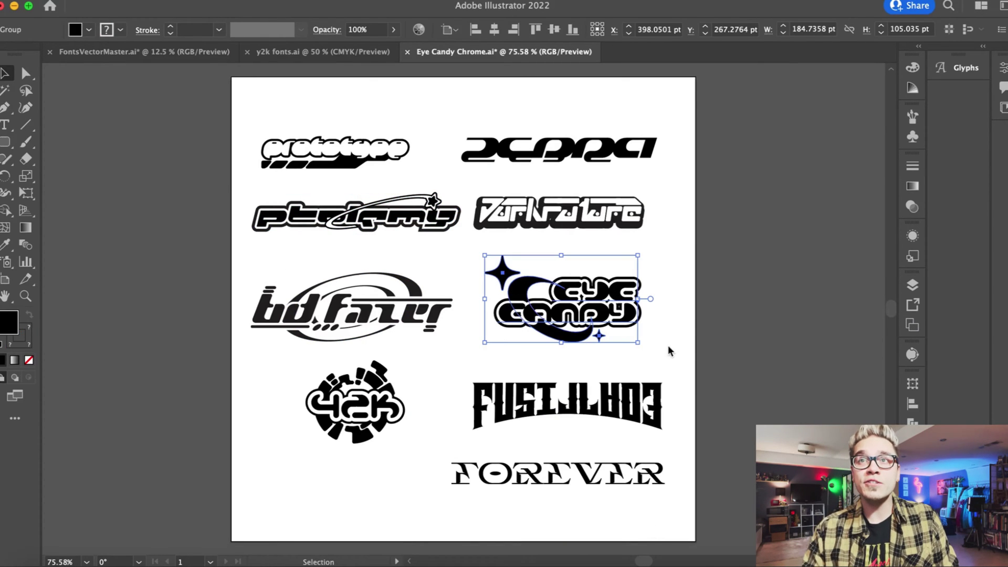
pyautogui.click(515, 565)
pyautogui.press('super+v')
pyautogui.press('Return')
pyautogui.moveTo(359, 275); pyautogui.dragTo(128, 134)
pyautogui.press('Return')
# Remove the white areas around the Eye Candy lettering with the Magic Wand, leaving the background layer visible and nothing selected
pyautogui.press('w')
pyautogui.click(851, 156)
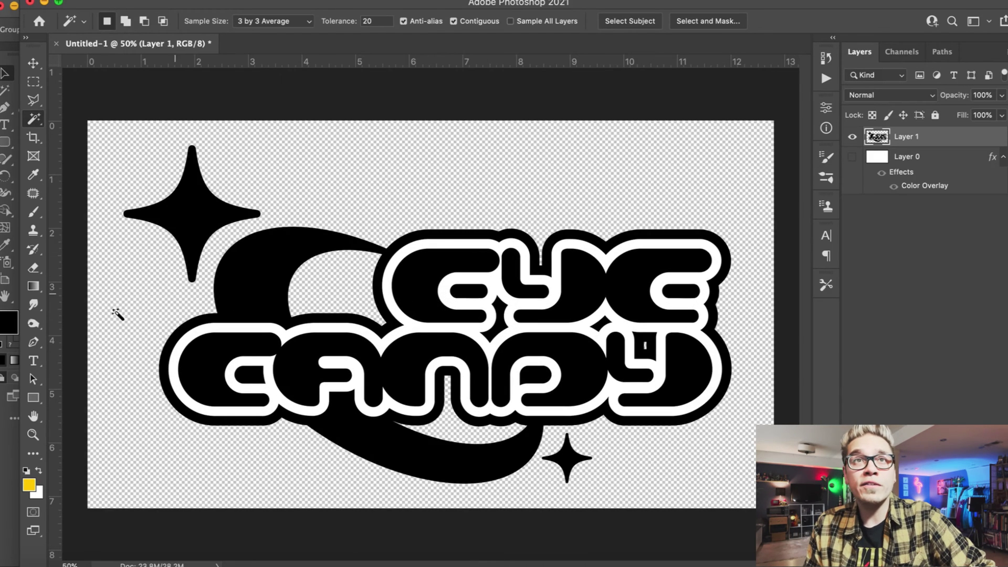
pyautogui.press('b')
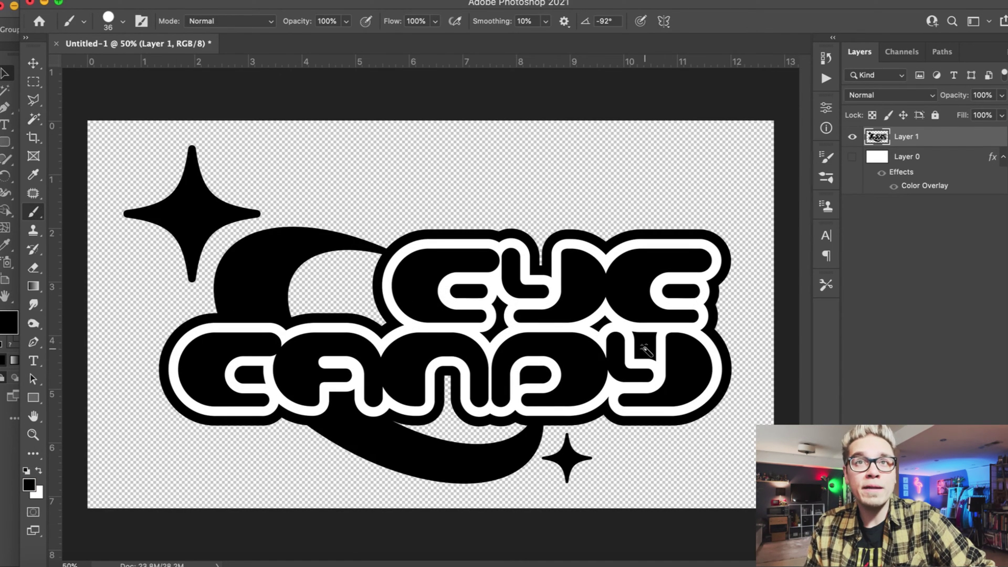
pyautogui.press('w')
pyautogui.click(851, 157)
pyautogui.click(649, 243)
pyautogui.press('Delete')
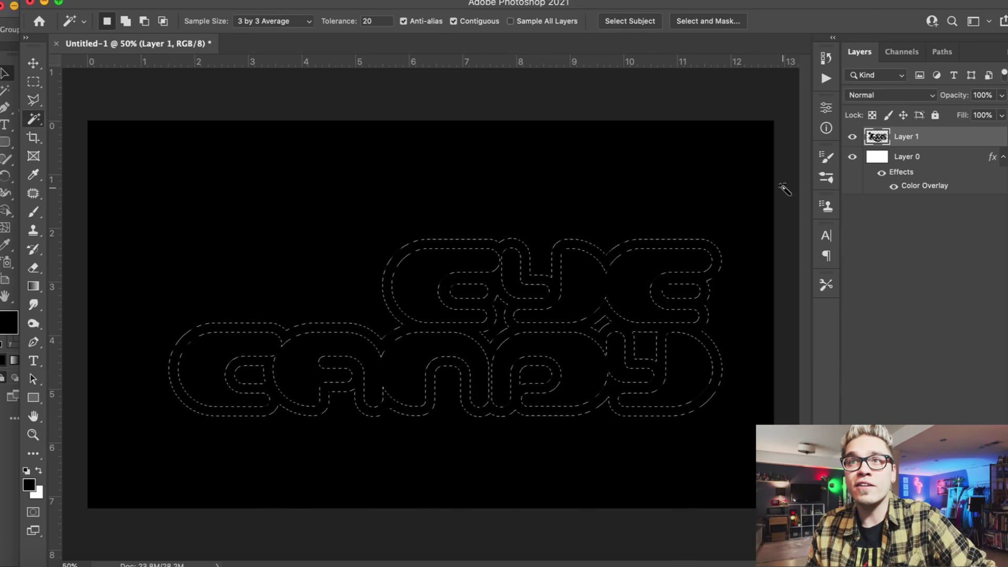
pyautogui.press('super+d')
# Open the Eye Candy 7 filter with the Chrome effect on the Eye Candy logo layer
pyautogui.click(324, 0)
pyautogui.moveTo(378, 326)
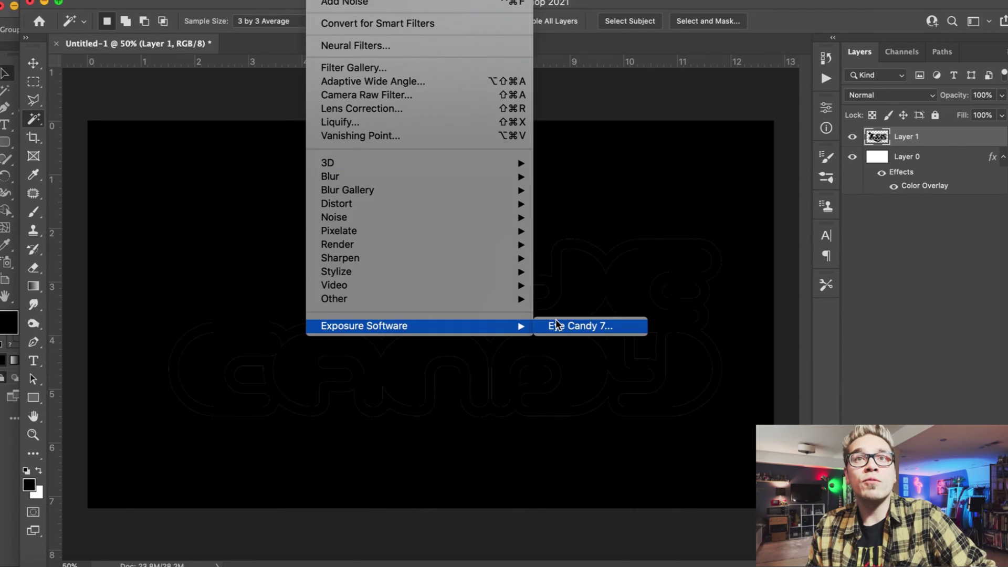
pyautogui.click(556, 325)
pyautogui.click(486, 301)
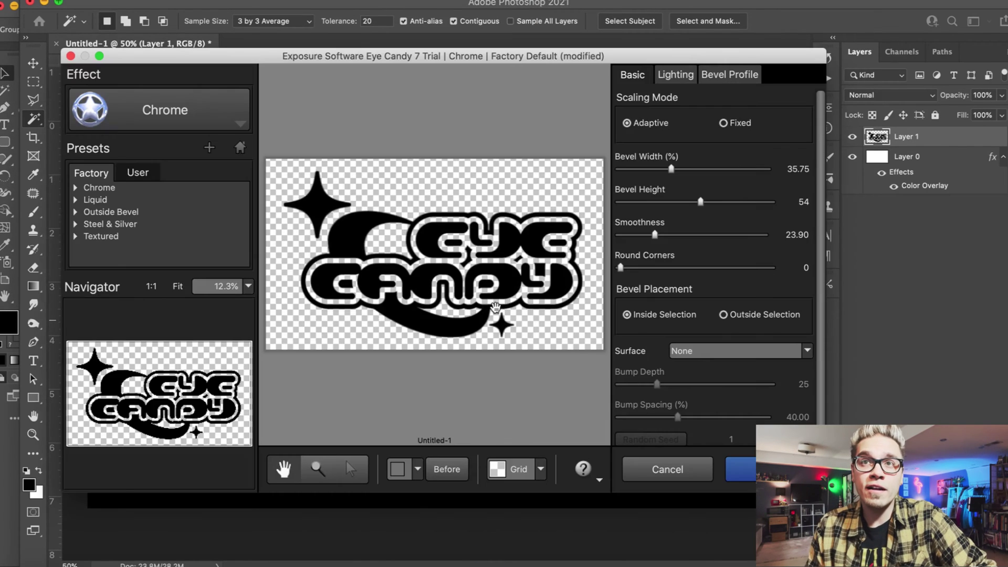
# Set the logo's chrome bevel width to 34.76% and its smoothness to 11.90
pyautogui.moveTo(671, 169); pyautogui.dragTo(670, 170)
pyautogui.press('super+equal')
pyautogui.press('super+equal')
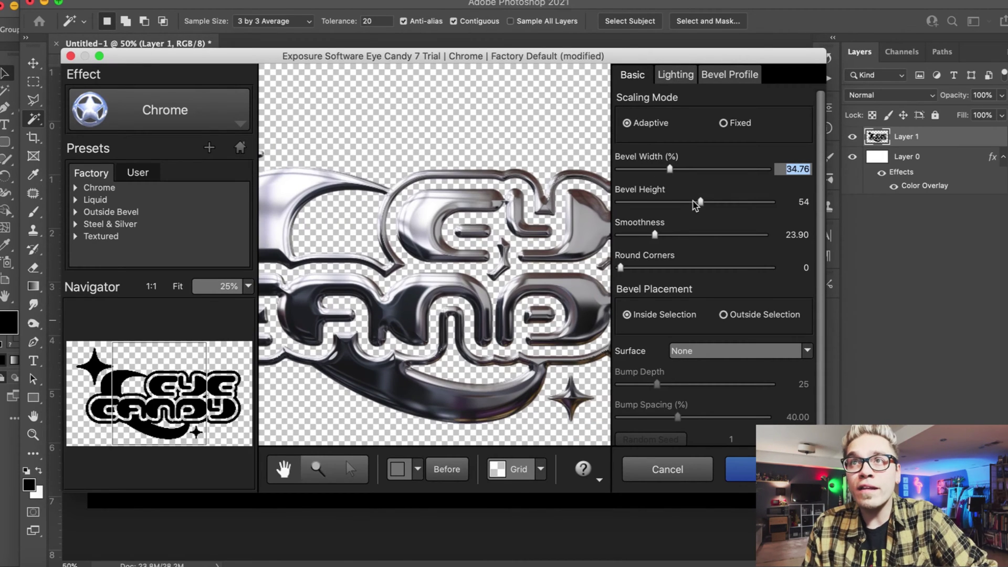
pyautogui.moveTo(651, 234); pyautogui.dragTo(637, 234)
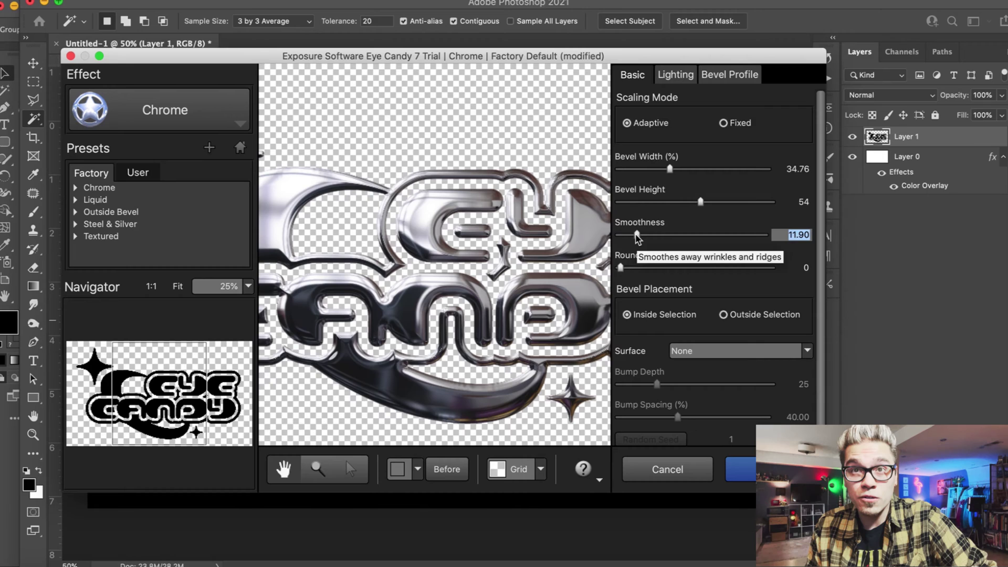
# Compare the Sky reflection maps on the logo's chrome and choose Dusk
pyautogui.click(676, 76)
pyautogui.scroll(-5, 735, 367)
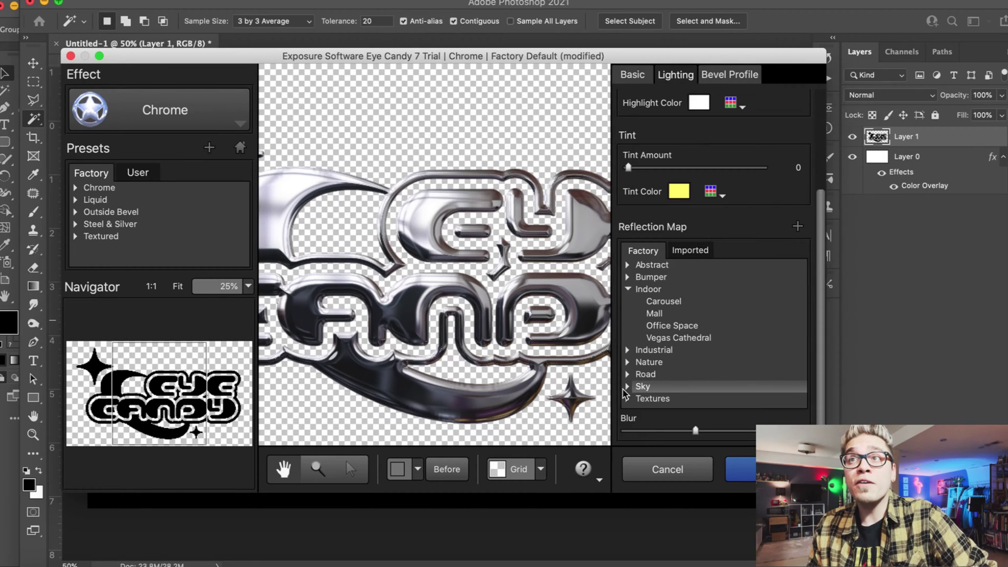
pyautogui.click(692, 389)
pyautogui.scroll(-3, 692, 391)
pyautogui.click(670, 365)
pyautogui.click(664, 377)
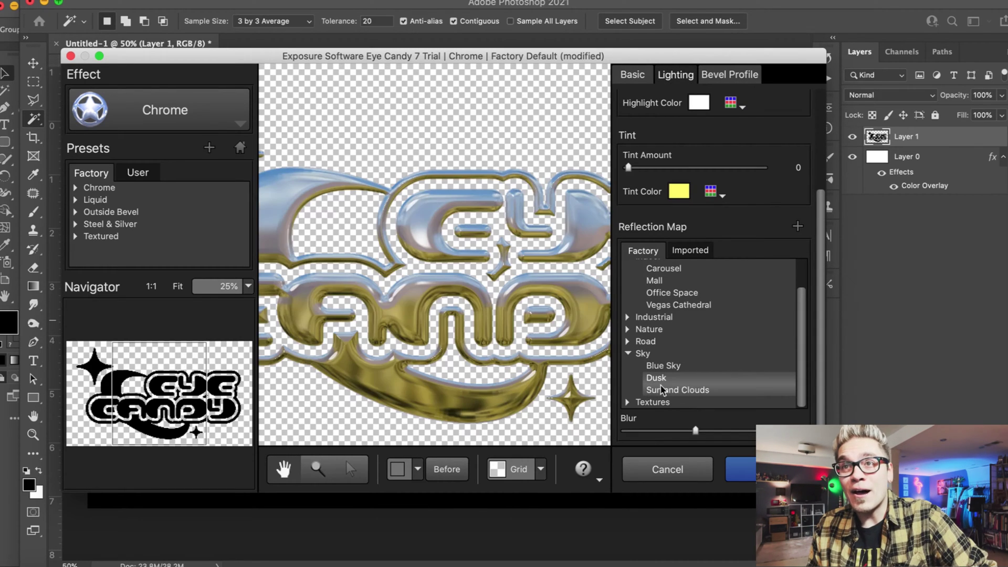
pyautogui.press('super+minus')
pyautogui.press('super+minus')
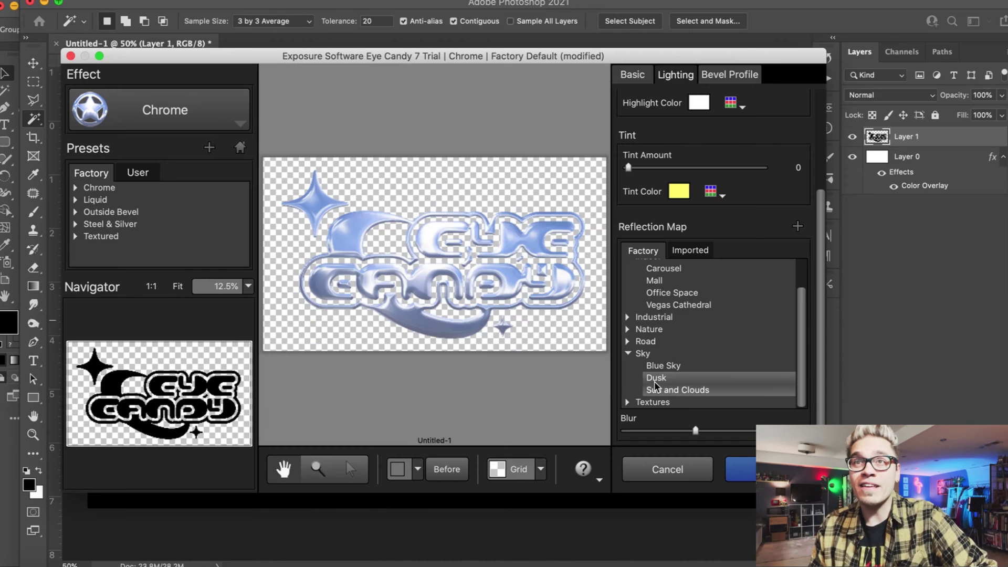
pyautogui.press('super+plus')
pyautogui.press('super+plus')
# Refine the chrome bevel to a width of 33.37% and a height of 69, and apply the filter to the logo
pyautogui.click(632, 74)
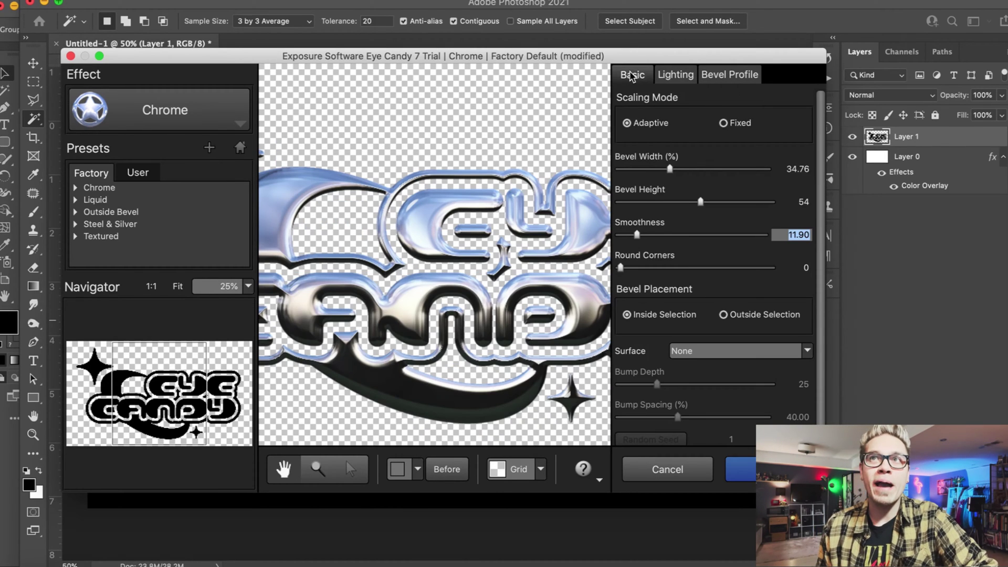
pyautogui.moveTo(672, 169)
pyautogui.mouseDown()
pyautogui.moveTo(661, 169)
pyautogui.moveTo(680, 169)
pyautogui.mouseUp()
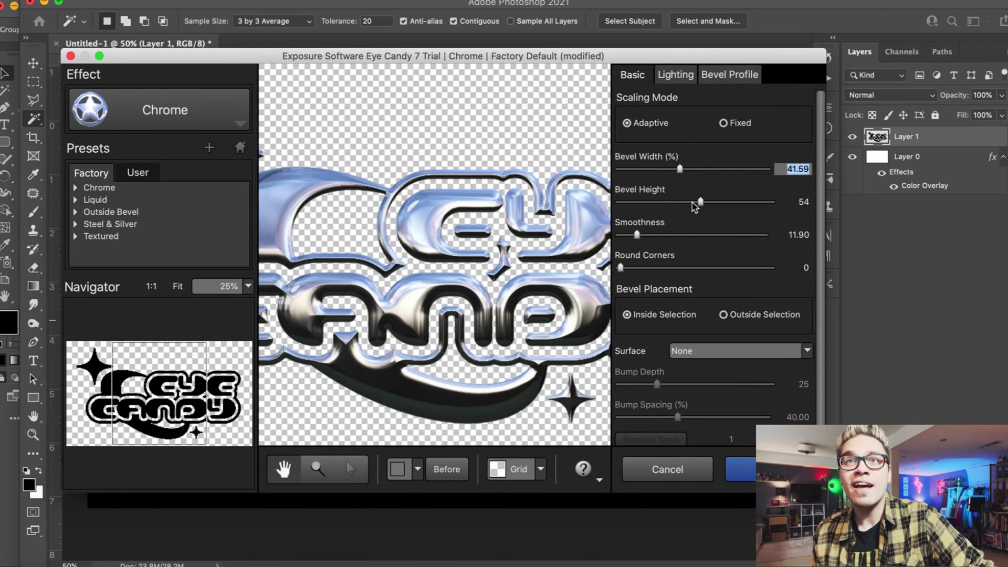
pyautogui.moveTo(692, 203); pyautogui.dragTo(716, 202)
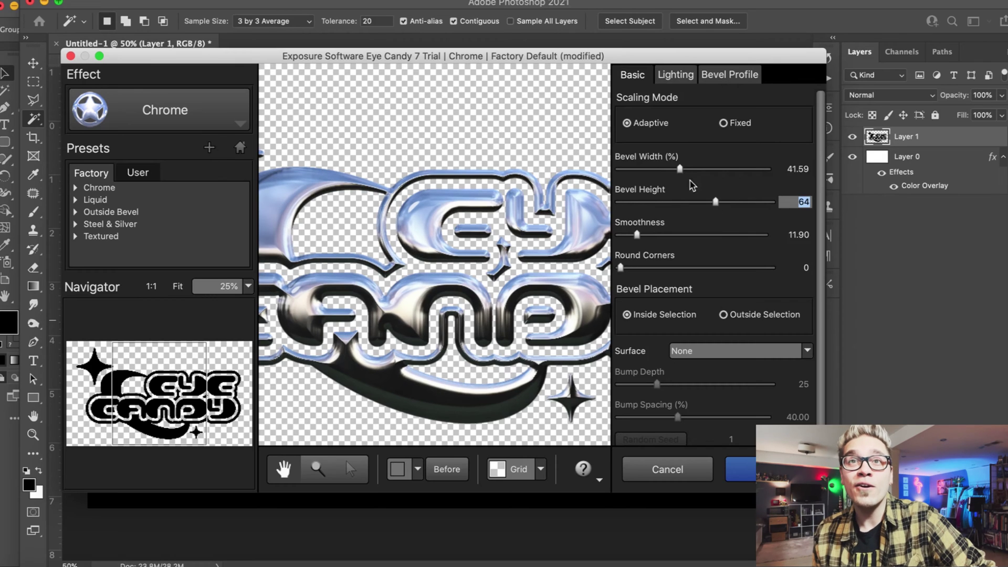
pyautogui.moveTo(679, 169); pyautogui.dragTo(668, 169)
pyautogui.moveTo(700, 202); pyautogui.dragTo(722, 202)
pyautogui.click(761, 469)
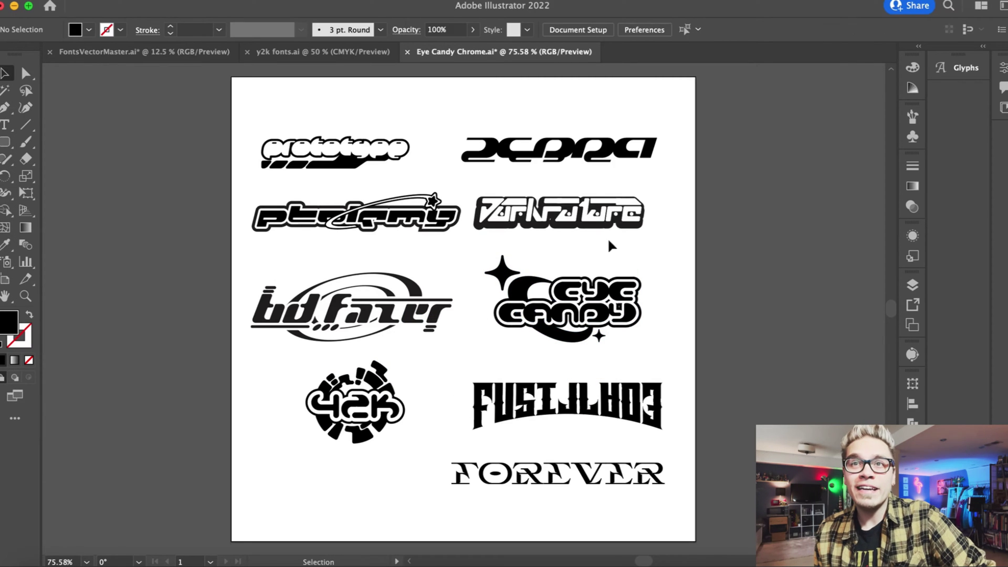
# Copy the FOREVER wordmark from Illustrator, paste it into Photoshop with the finished chrome layer hidden, and enlarge it across the canvas
pyautogui.click(594, 476)
pyautogui.click(514, 566)
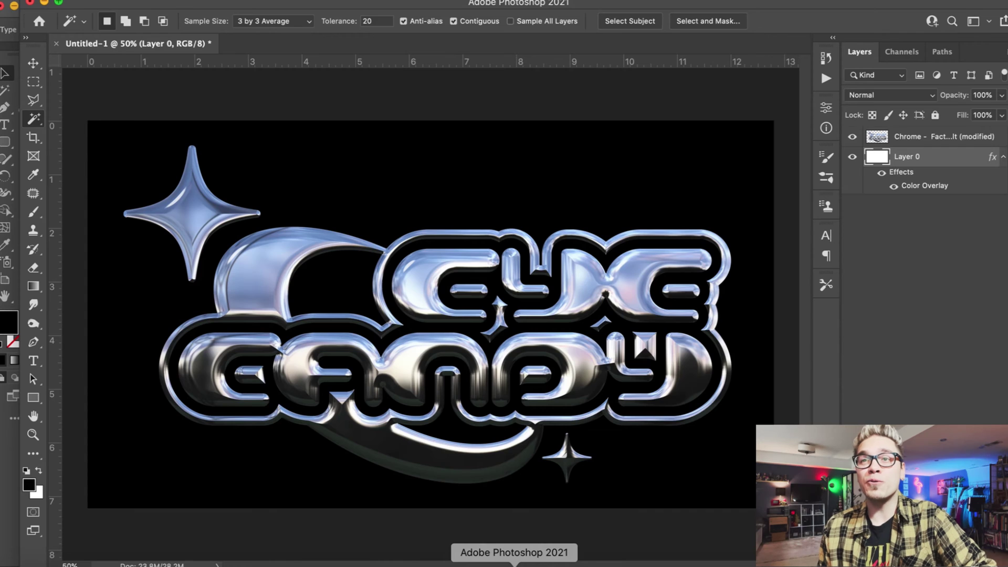
pyautogui.click(852, 136)
pyautogui.press('super+v')
pyautogui.press('Return')
pyautogui.moveTo(333, 299); pyautogui.dragTo(126, 203)
pyautogui.press('Return')
# Open the Eye Candy 7 filter on the FOREVER layer
pyautogui.press('w')
pyautogui.click(318, 0)
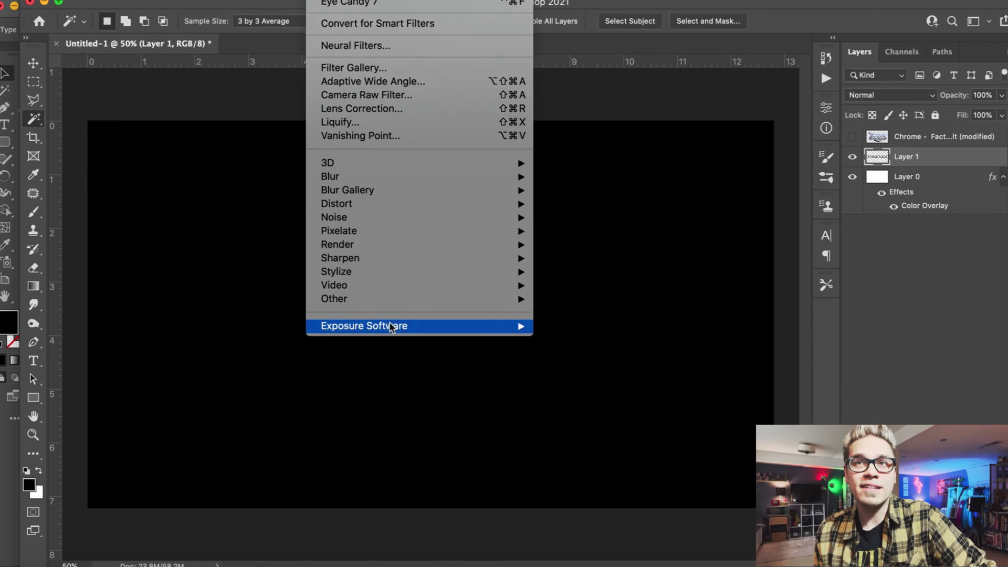
pyautogui.moveTo(391, 326)
pyautogui.click(560, 328)
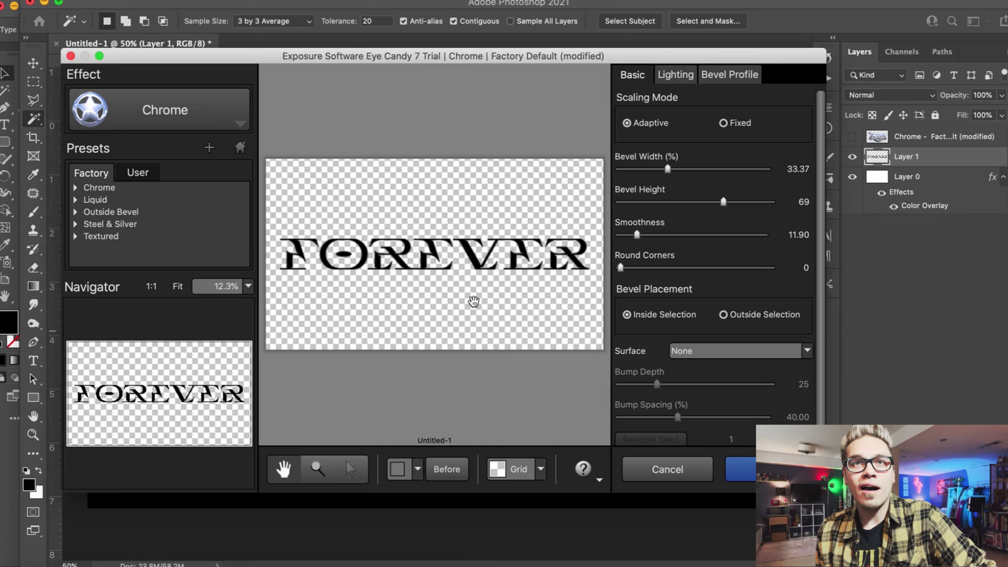
# Try the Industrial reflection maps Steel Beams and Welding on the FOREVER wordmark
pyautogui.click(676, 74)
pyautogui.scroll(-4, 635, 339)
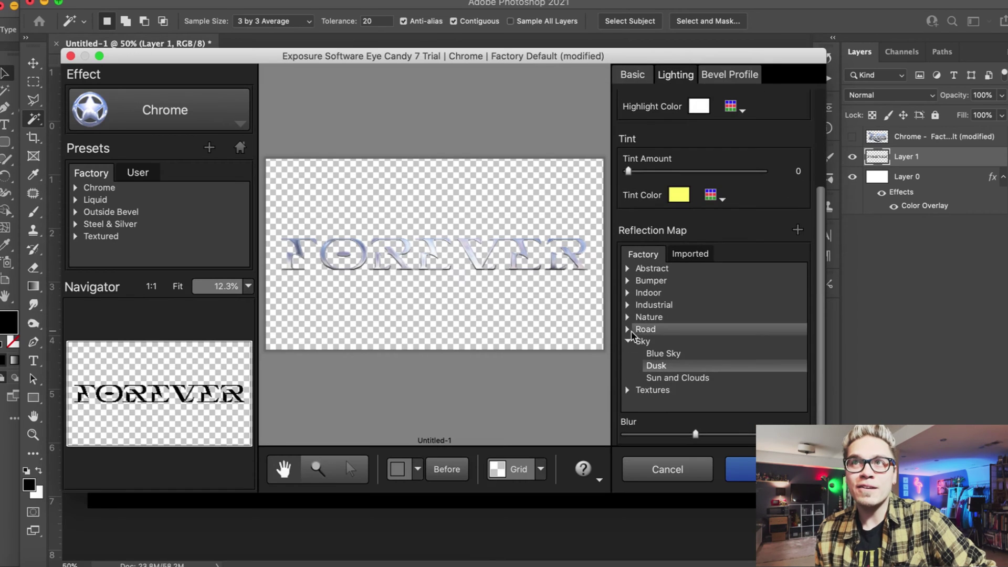
pyautogui.click(628, 305)
pyautogui.click(671, 317)
pyautogui.click(651, 329)
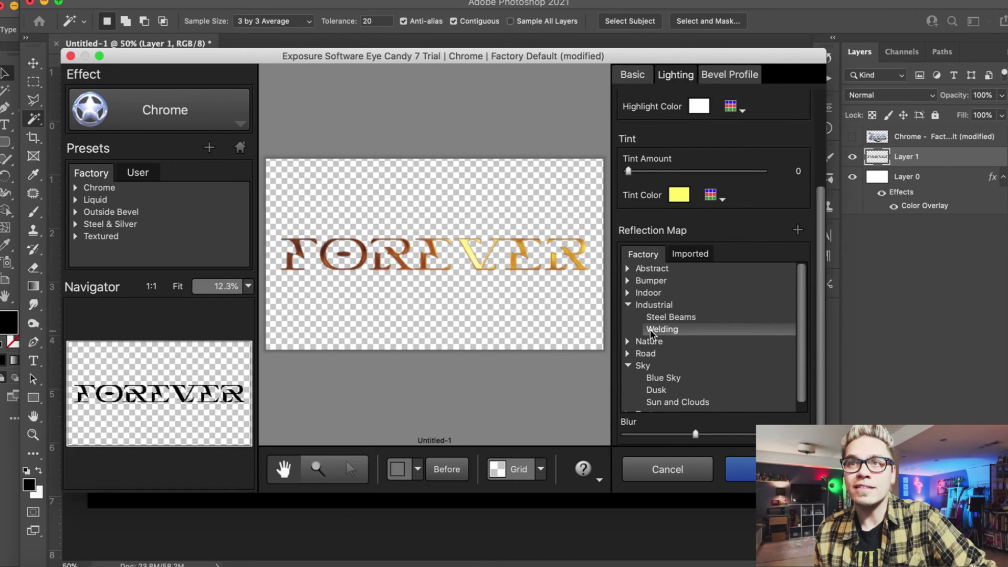
# Try the Indoor reflection maps Carousel, Mall and Office Space on the FOREVER wordmark
pyautogui.click(628, 304)
pyautogui.click(628, 292)
pyautogui.click(662, 305)
pyautogui.click(654, 317)
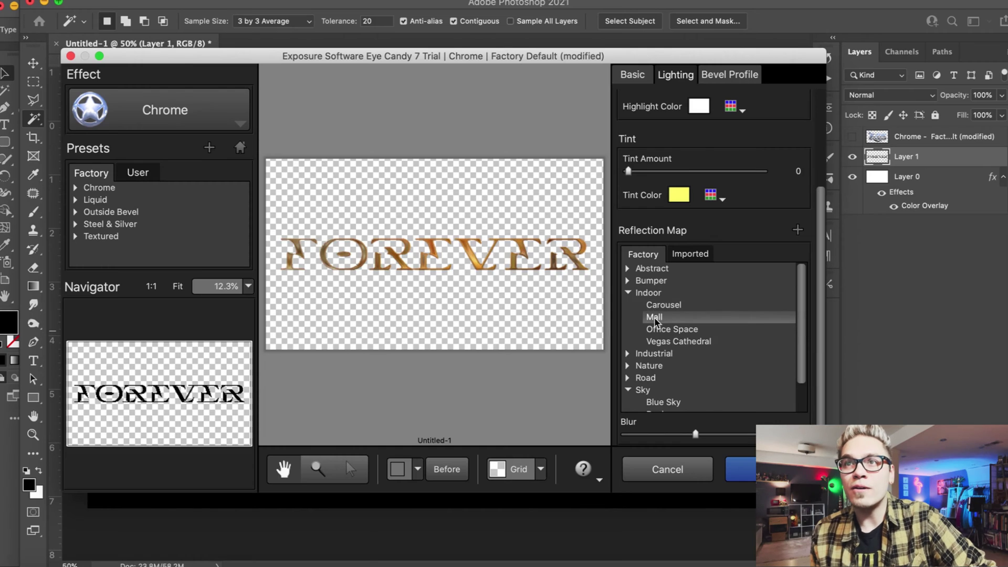
pyautogui.click(656, 329)
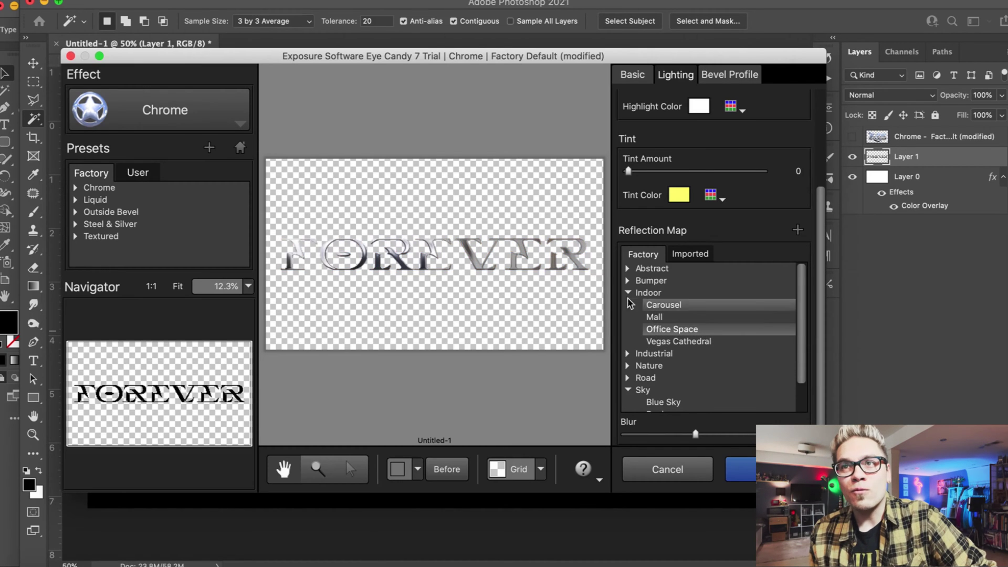
# Try the Bumper reflection maps Shiny Grill, Silver Hood and Turn Signals on the FOREVER wordmark
pyautogui.click(627, 280)
pyautogui.click(654, 292)
pyautogui.click(654, 305)
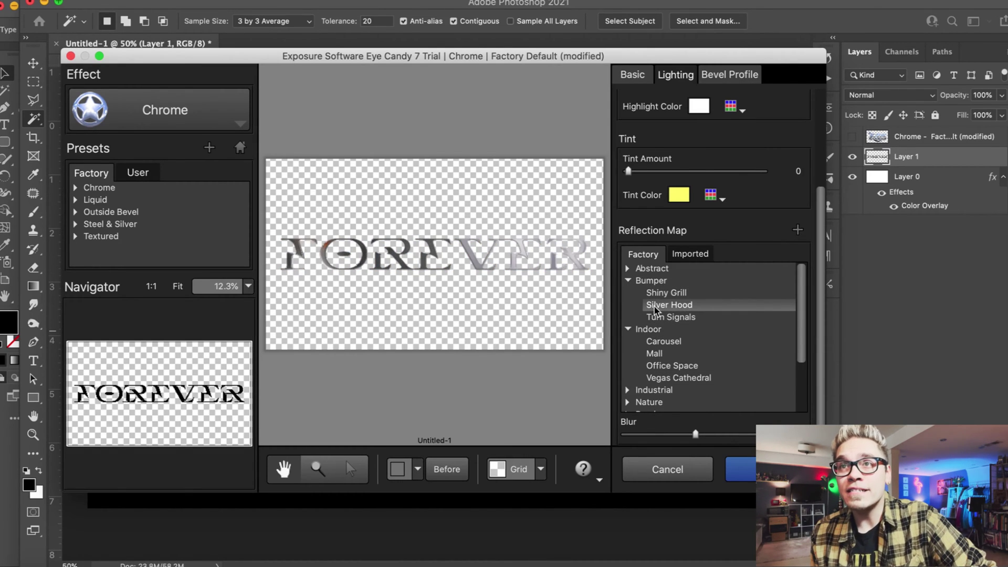
pyautogui.click(656, 317)
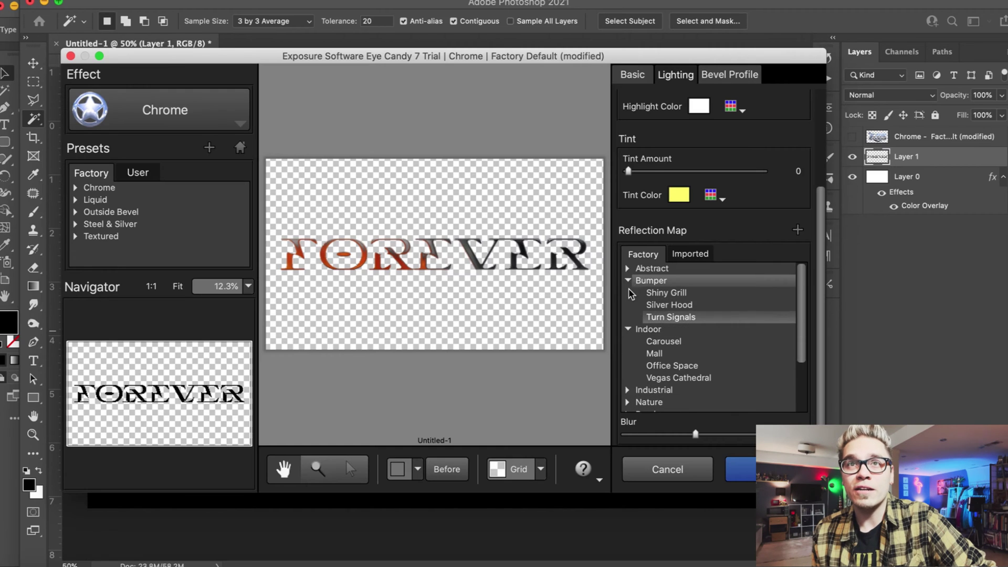
# Try the Nature reflection map Cliff on the FOREVER wordmark
pyautogui.scroll(-2, 631, 294)
pyautogui.click(627, 376)
pyautogui.click(654, 400)
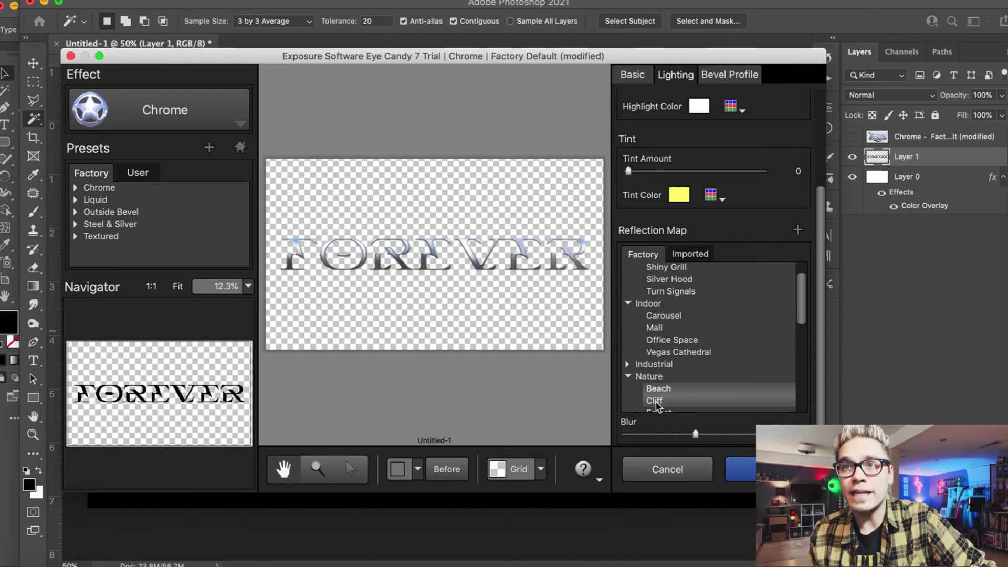
# Set the FOREVER wordmark's bevel width to 46.44% and its smoothness to 32.30
pyautogui.keyDown('super'); pyautogui.click(496, 284); pyautogui.keyUp('super')
pyautogui.click(631, 77)
pyautogui.click(682, 169)
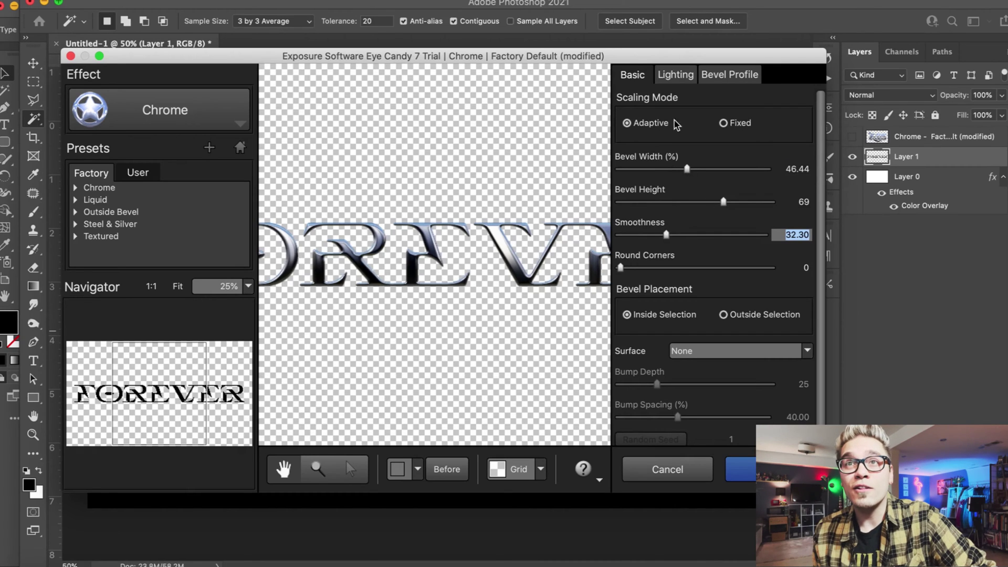
# Try the Nature reflection maps Garden, Grass And Sky, Mountains and Nebula on the FOREVER wordmark
pyautogui.click(675, 74)
pyautogui.scroll(-3, 682, 336)
pyautogui.click(653, 357)
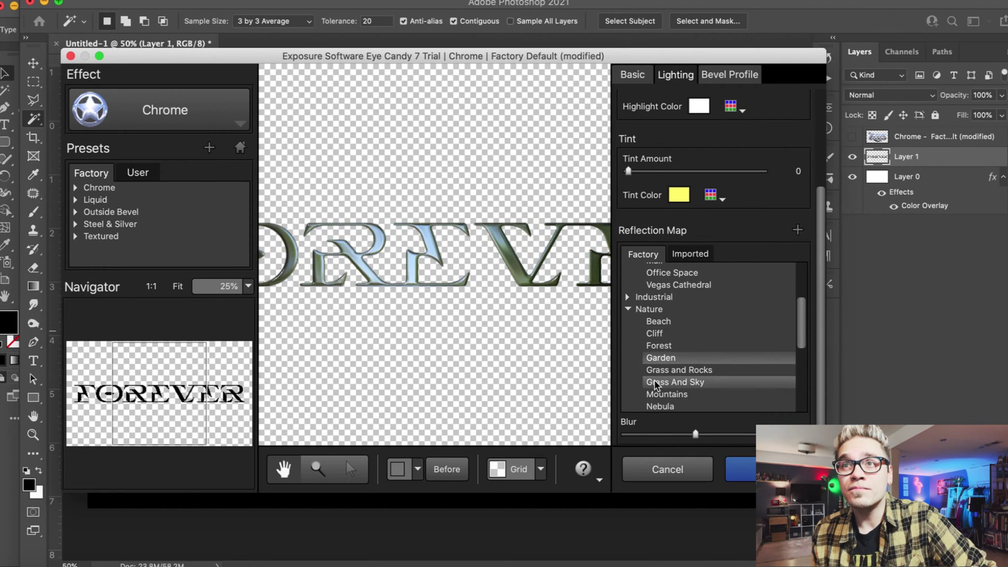
pyautogui.click(654, 382)
pyautogui.scroll(-1, 661, 380)
pyautogui.click(664, 378)
pyautogui.click(659, 390)
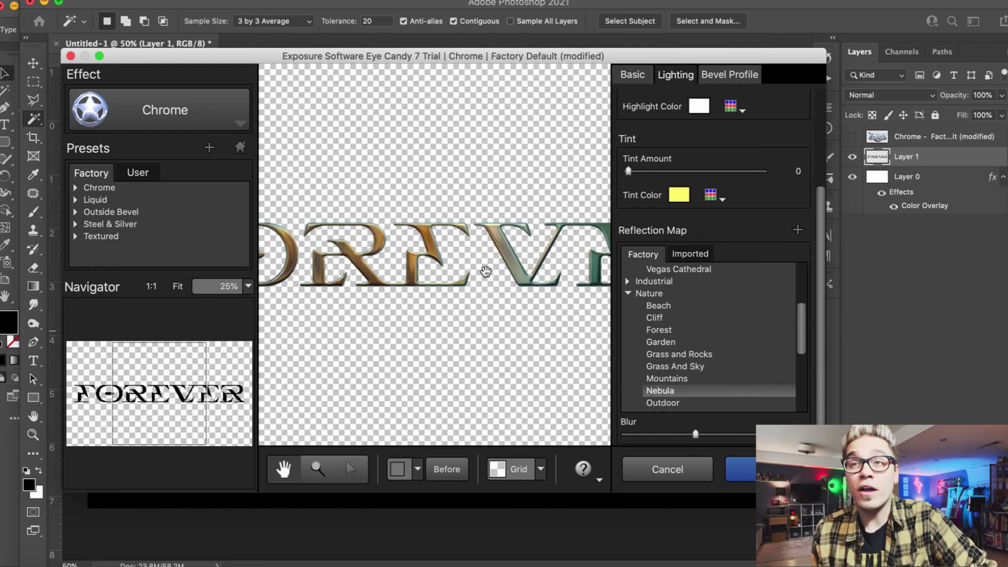
# Try more Nature reflection maps on the wordmark: Outdoor, Red Tulip, Strawberries and Wood Shed
pyautogui.moveTo(485, 272); pyautogui.dragTo(555, 291)
pyautogui.click(663, 403)
pyautogui.scroll(-3, 673, 366)
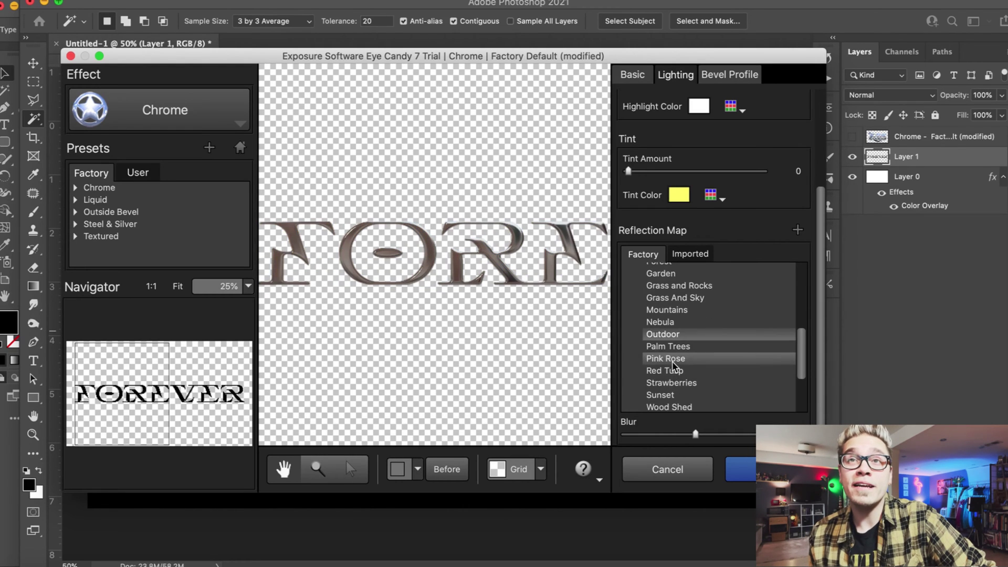
pyautogui.click(657, 372)
pyautogui.click(658, 383)
pyautogui.scroll(-2, 659, 383)
pyautogui.click(659, 383)
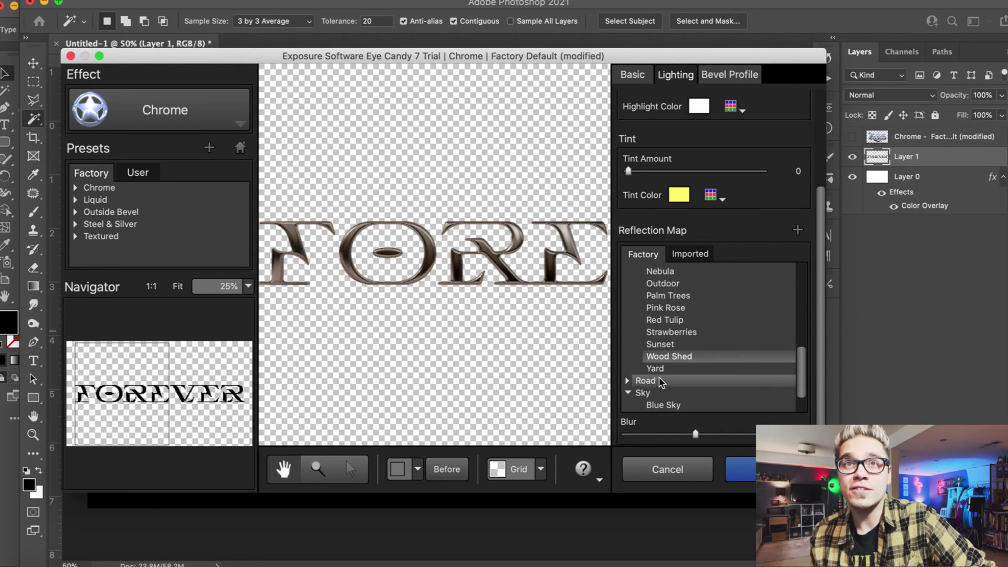
# Compare the Road reflection maps, choose Dirt Road for the FOREVER wordmark, and apply the chrome filter
pyautogui.scroll(-1, 661, 382)
pyautogui.click(646, 361)
pyautogui.click(662, 372)
pyautogui.click(662, 383)
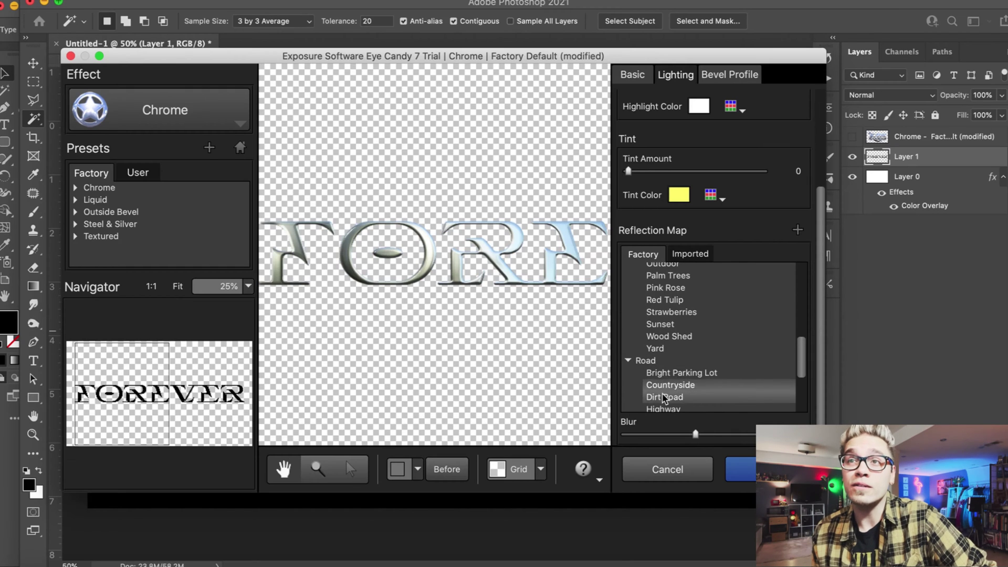
pyautogui.scroll(-2, 662, 393)
pyautogui.click(662, 381)
pyautogui.click(663, 372)
pyautogui.press('super+minus')
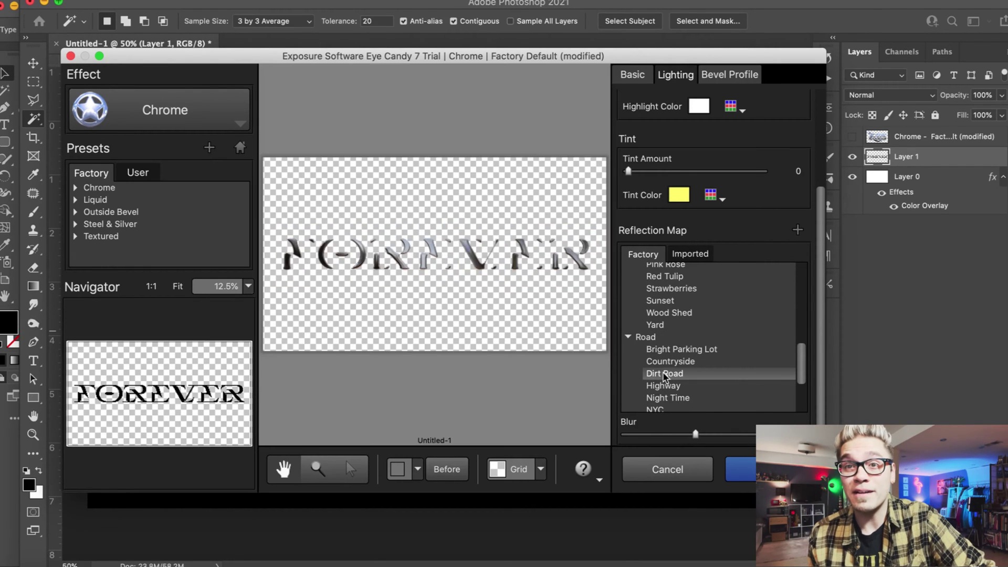
pyautogui.press('super+plus')
pyautogui.press('super+plus')
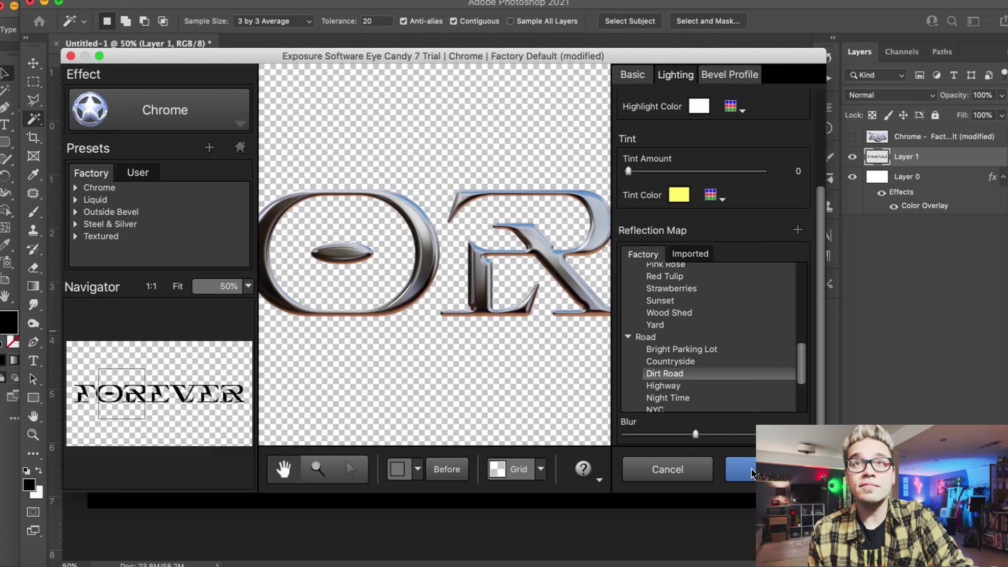
pyautogui.click(741, 468)
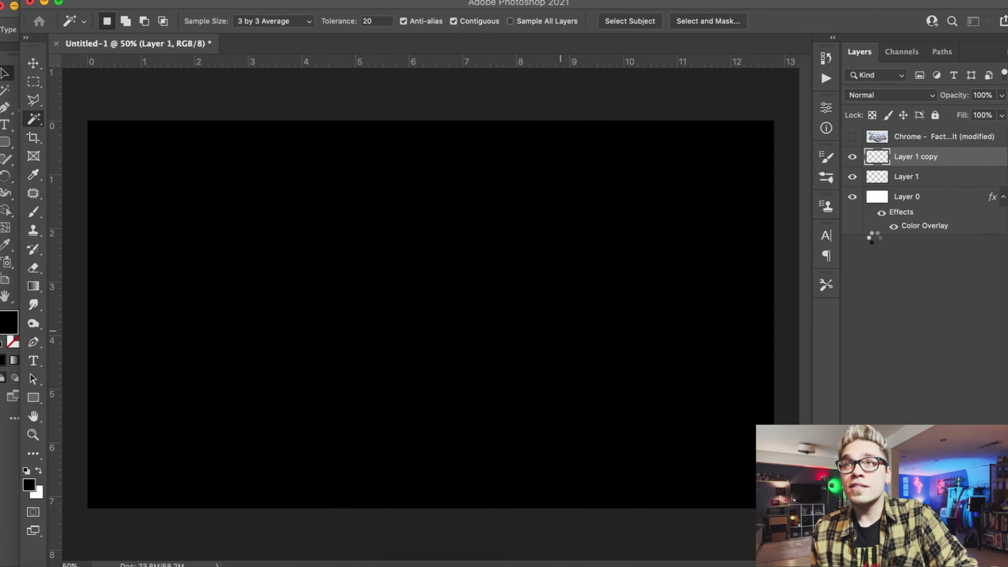
# Delete the original flat FOREVER layer, Layer 1, and show the Eye Candy chrome layer again
pyautogui.click(901, 179)
pyautogui.press('Delete')
pyautogui.click(851, 137)
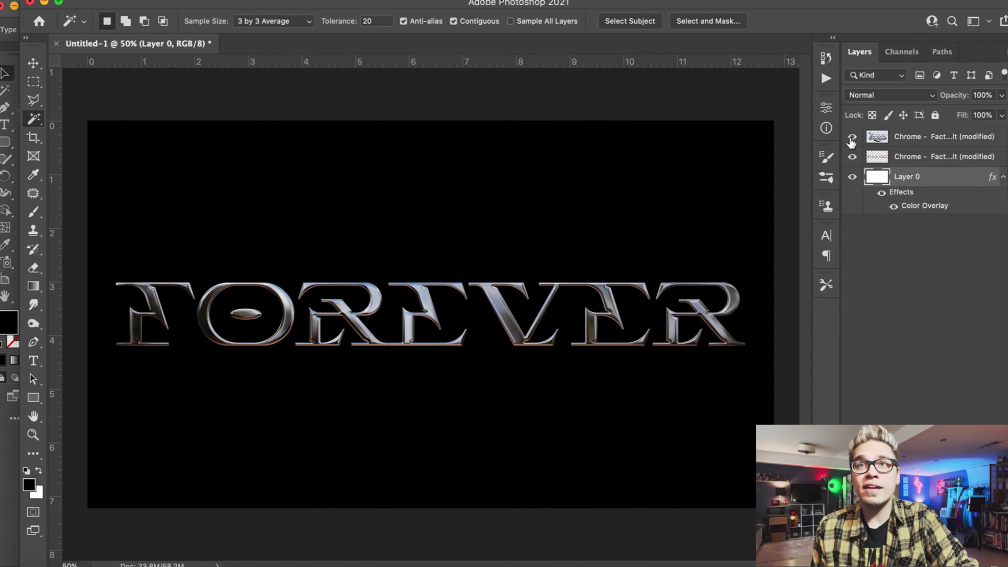
# Hide the top chrome layer and paste the Dark Future logo from Illustrator into the Photoshop document as pixels, scaled to about 397%
pyautogui.click(851, 138)
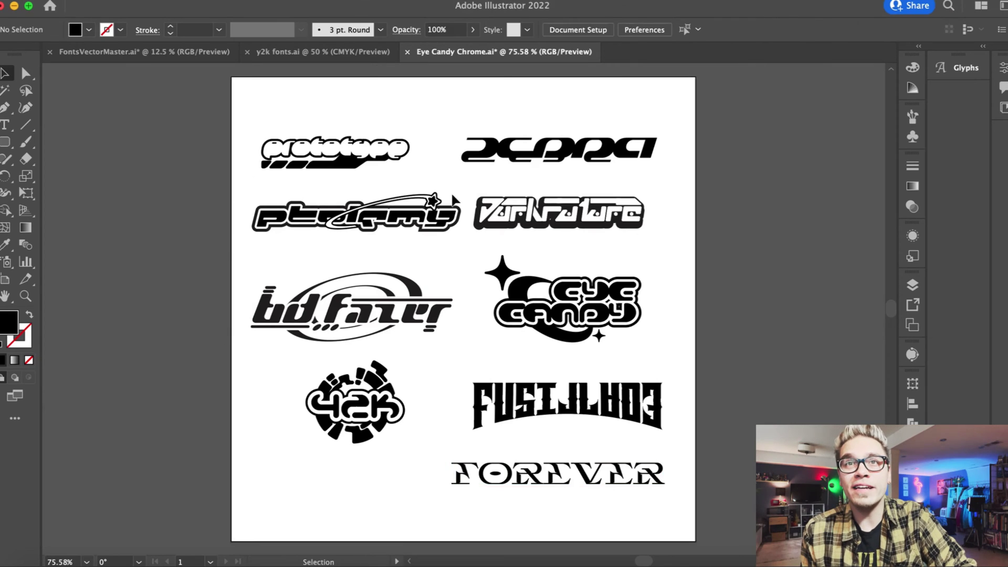
pyautogui.click(477, 196)
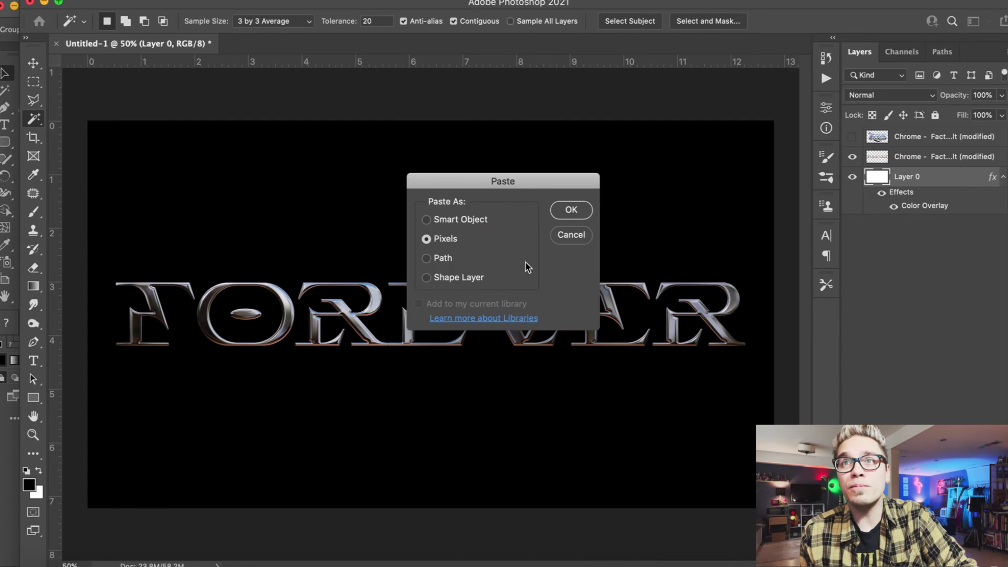
pyautogui.press('Return')
pyautogui.moveTo(353, 171); pyautogui.dragTo(153, 129)
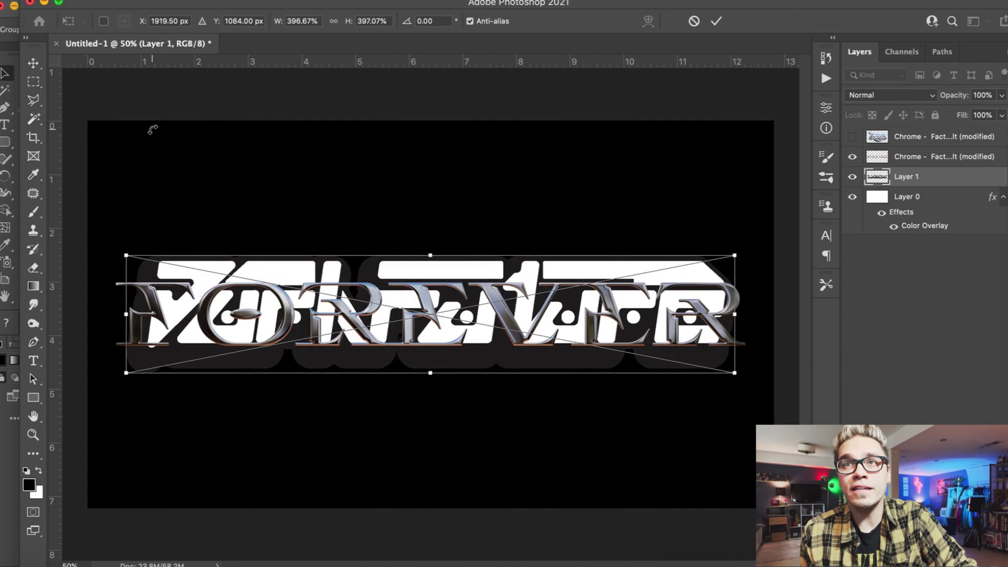
pyautogui.press('Return')
# Hide the FOREVER chrome layer and remove all the white letter fills from the pasted Dark Future logo on Layer 1
pyautogui.press('w')
pyautogui.click(852, 157)
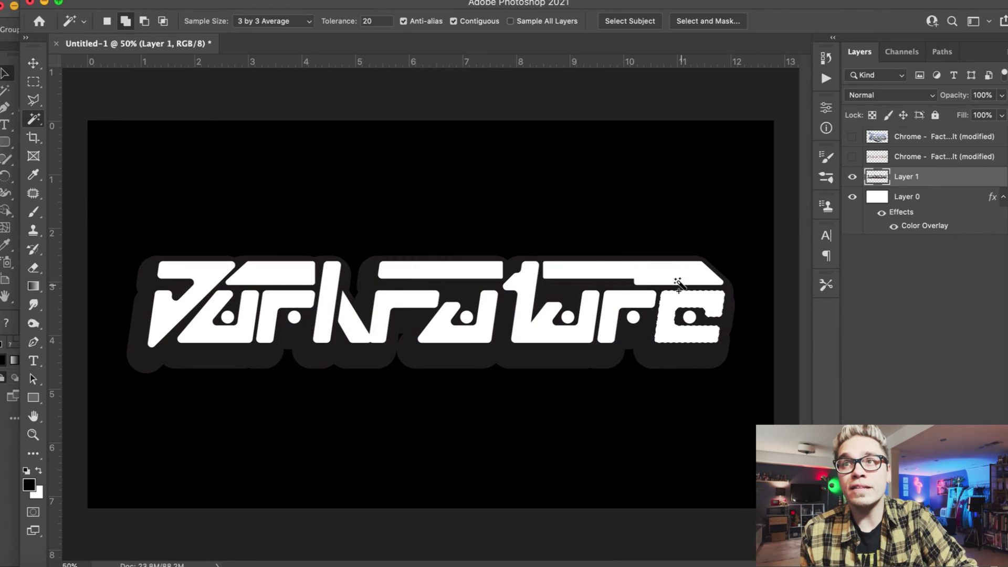
pyautogui.click(580, 352)
pyautogui.click(574, 359)
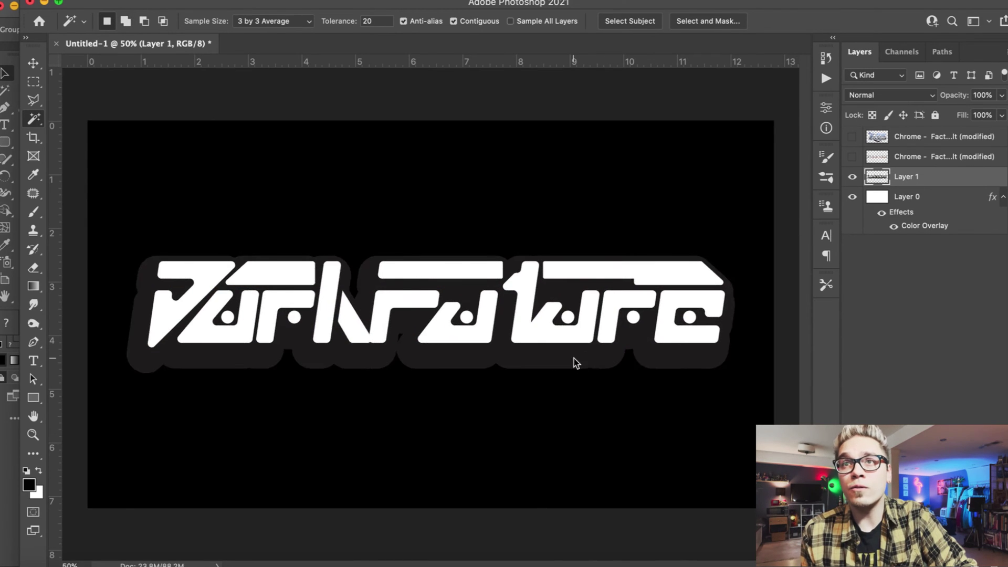
pyautogui.click(573, 359)
pyautogui.click(276, 0)
pyautogui.click(294, 43)
pyautogui.press('Delete')
pyautogui.press('m')
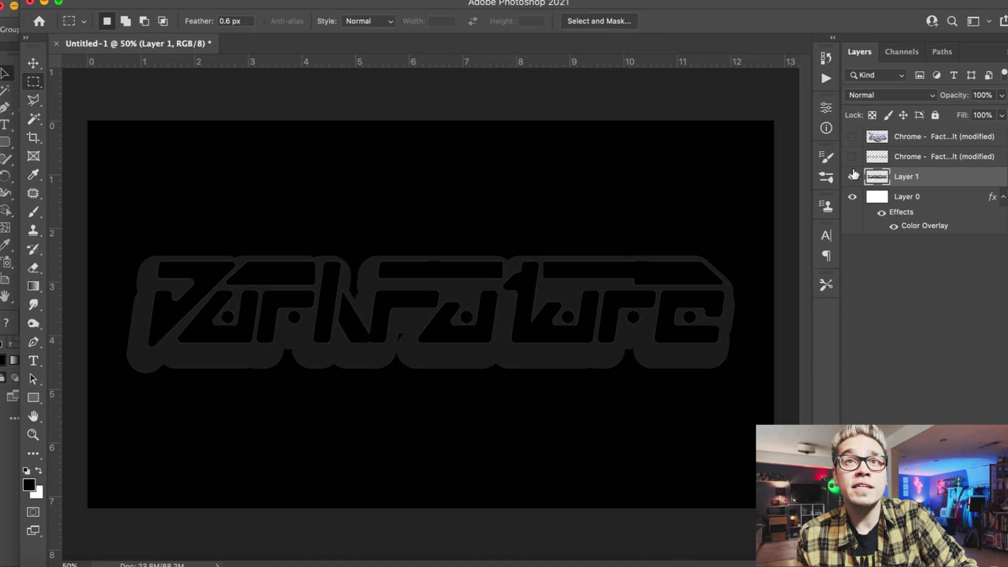
# Open the Eye Candy 7 Chrome filter on the Dark Future logo and try the Bumper reflection map Shiny Grill
pyautogui.click(315, 1)
pyautogui.moveTo(530, 326)
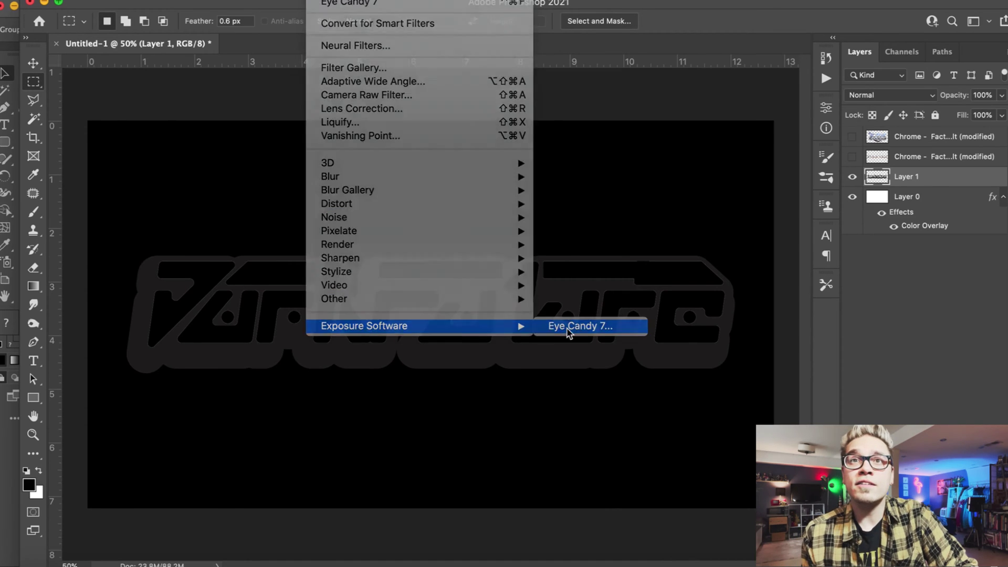
pyautogui.click(571, 327)
pyautogui.click(501, 304)
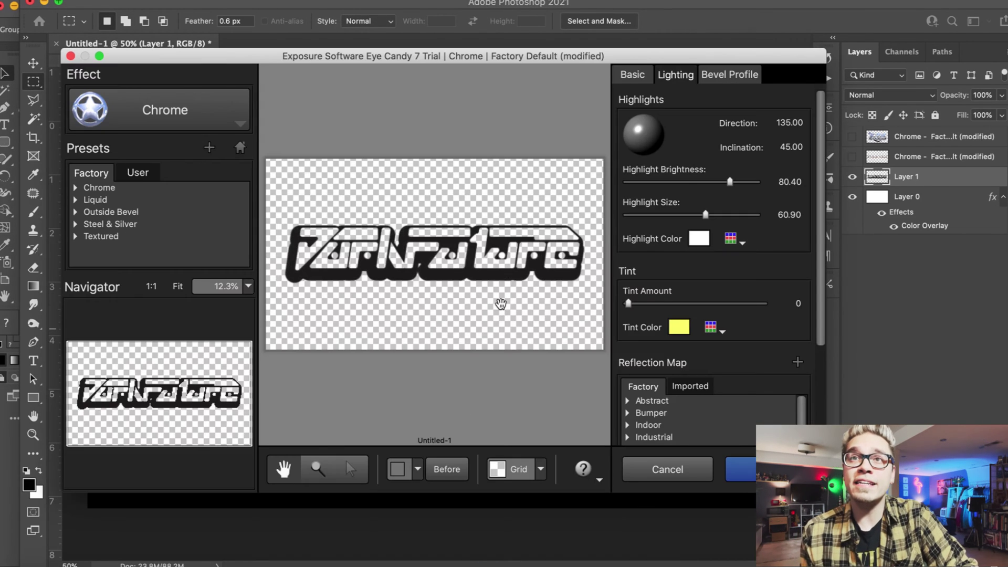
pyautogui.click(627, 413)
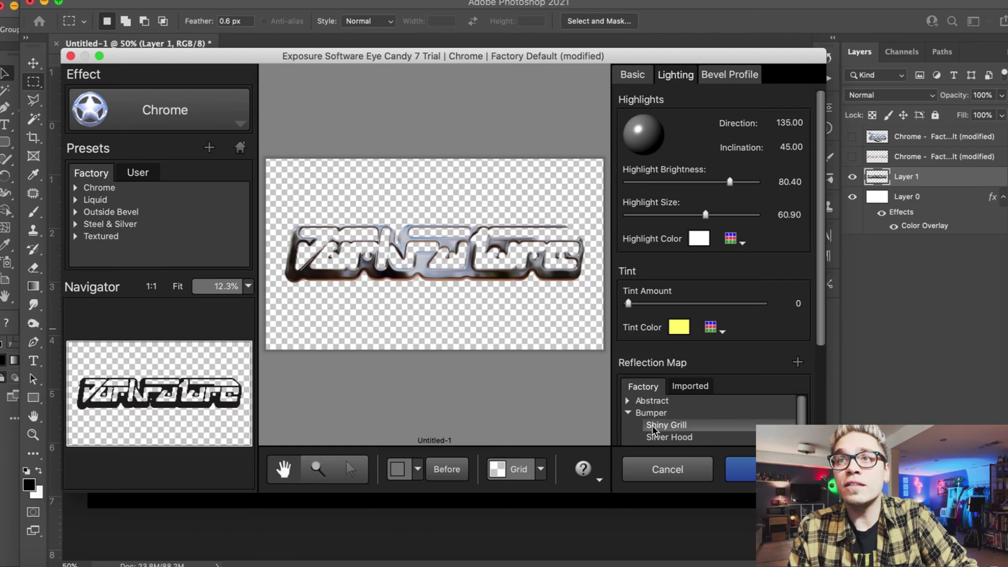
pyautogui.click(653, 426)
pyautogui.scroll(-3, 653, 425)
pyautogui.scroll(3, 653, 412)
pyautogui.moveTo(820, 250); pyautogui.dragTo(825, 350)
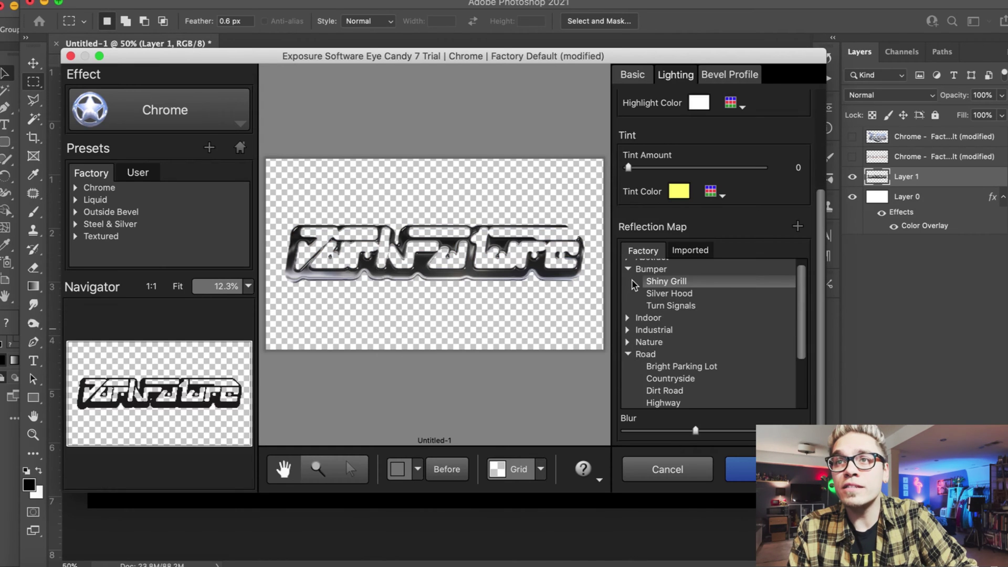
# Compare the Turn Signals, Carousel, Mall and Steel Beams reflection maps, and choose the Industrial map Welding for the Dark Future logo
pyautogui.scroll(1, 636, 285)
pyautogui.click(653, 314)
pyautogui.click(628, 326)
pyautogui.click(650, 338)
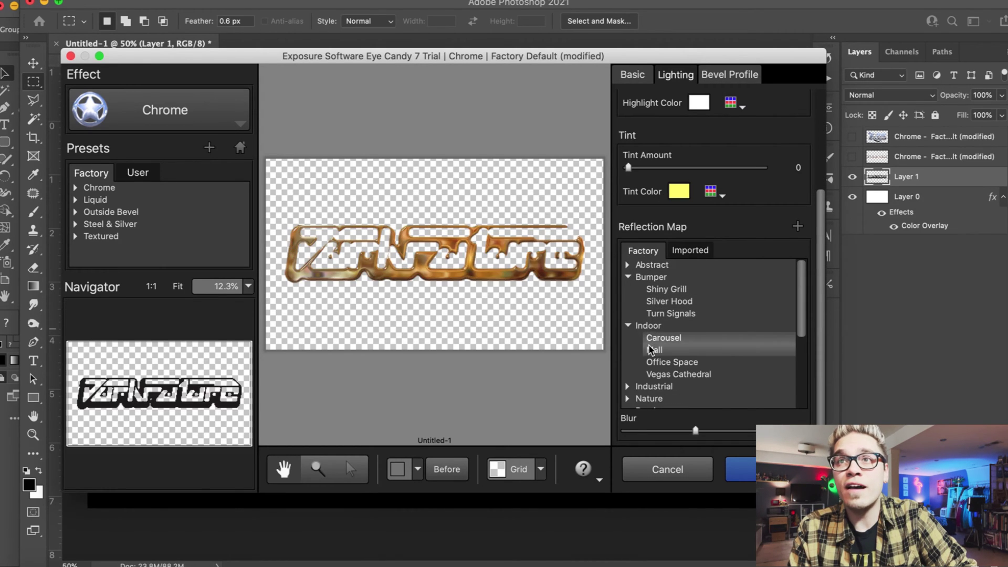
pyautogui.click(650, 350)
pyautogui.scroll(-1, 651, 354)
pyautogui.click(651, 356)
pyautogui.click(650, 370)
pyautogui.click(654, 381)
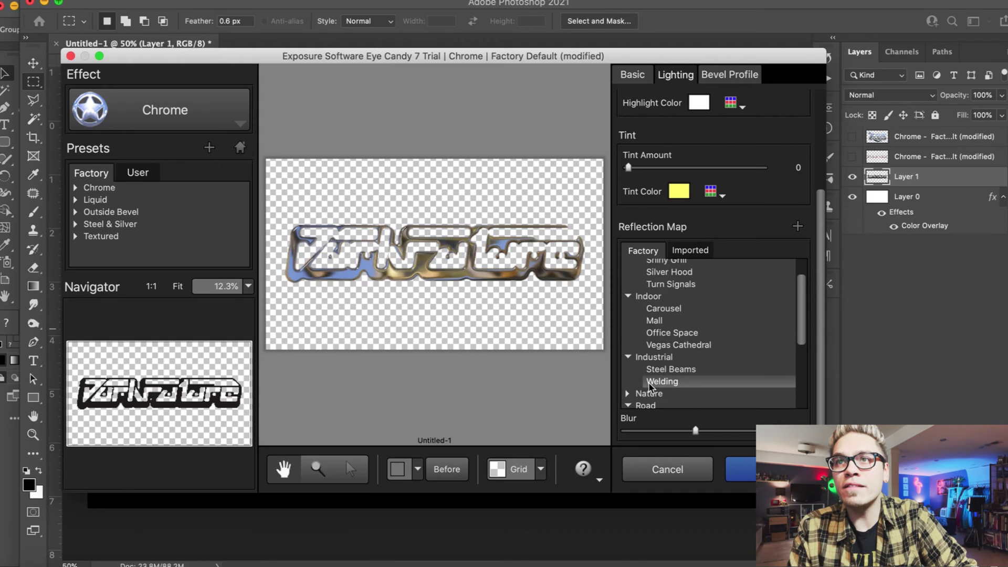
# Apply the chrome filter to the Dark Future logo with bevel width 59.91%, bevel height 42, smoothness 14.40 and round corners 6
pyautogui.click(633, 80)
pyautogui.scroll(2, 513, 245)
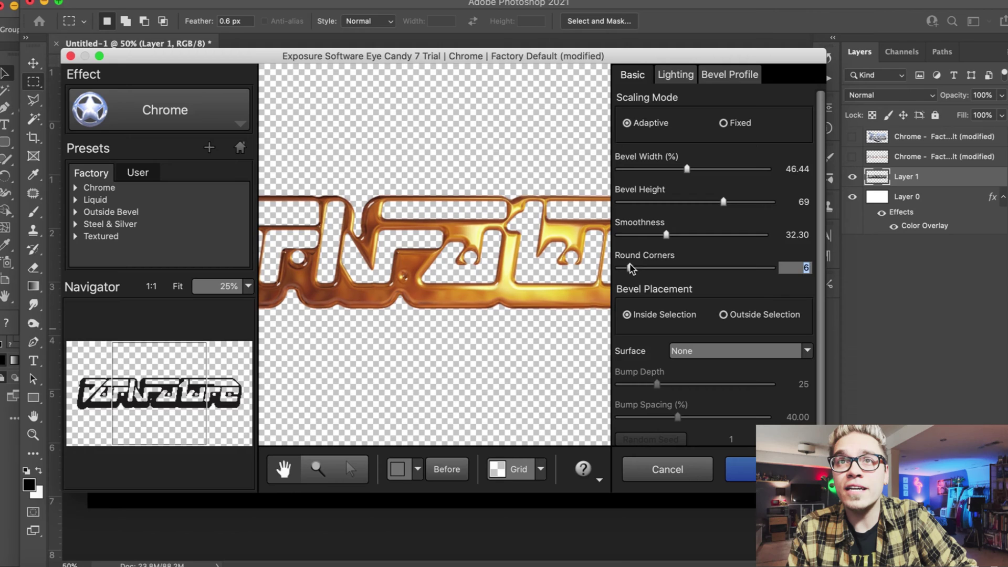
pyautogui.press('Down')
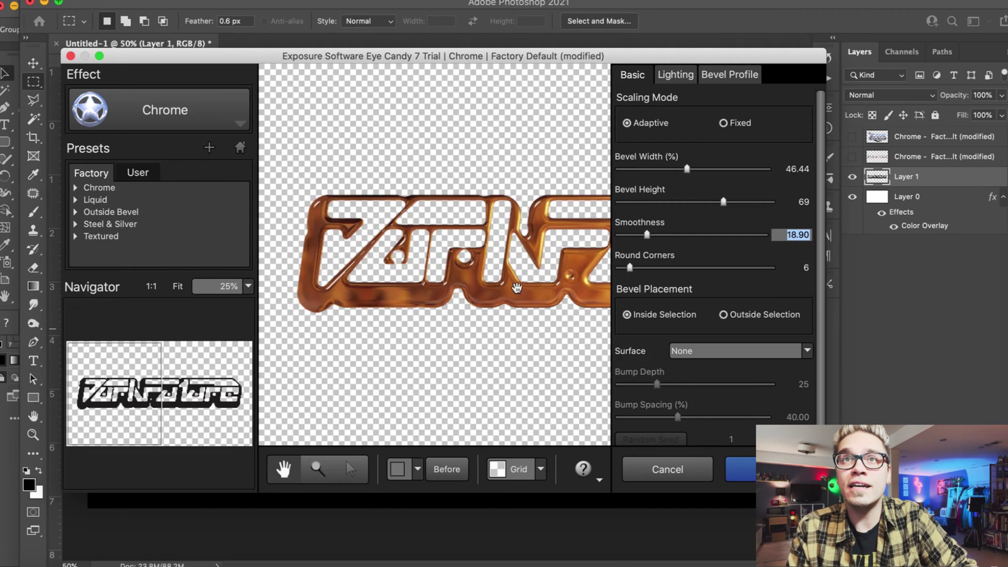
pyautogui.press('super+equal')
pyautogui.moveTo(709, 204); pyautogui.dragTo(678, 204)
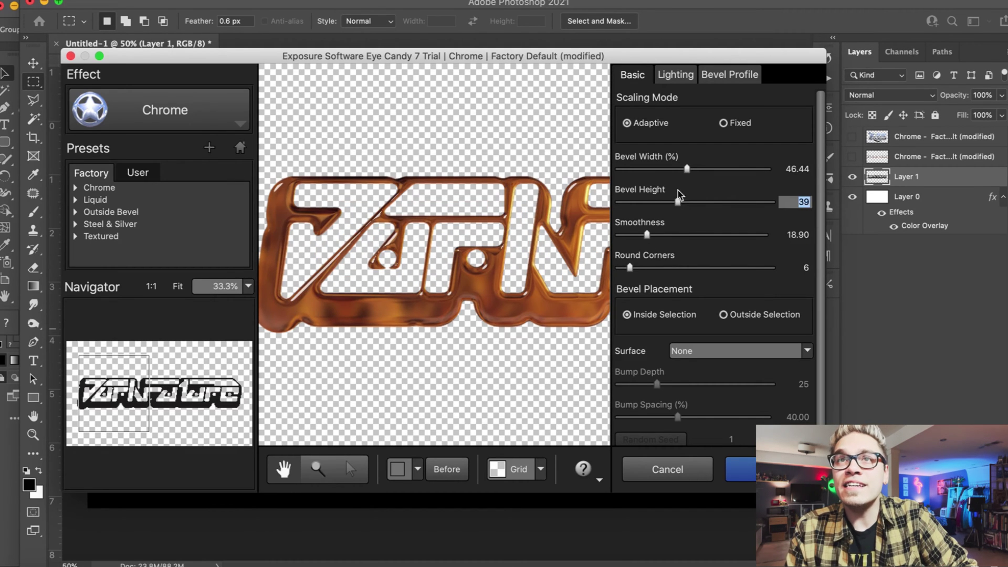
pyautogui.moveTo(680, 169); pyautogui.dragTo(682, 203)
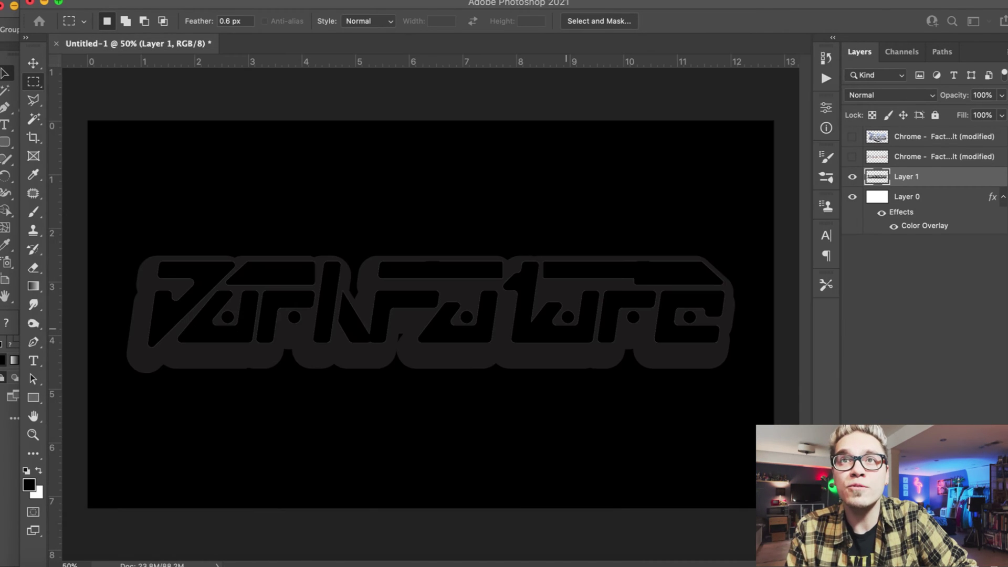
pyautogui.press('ctrl+super+f')
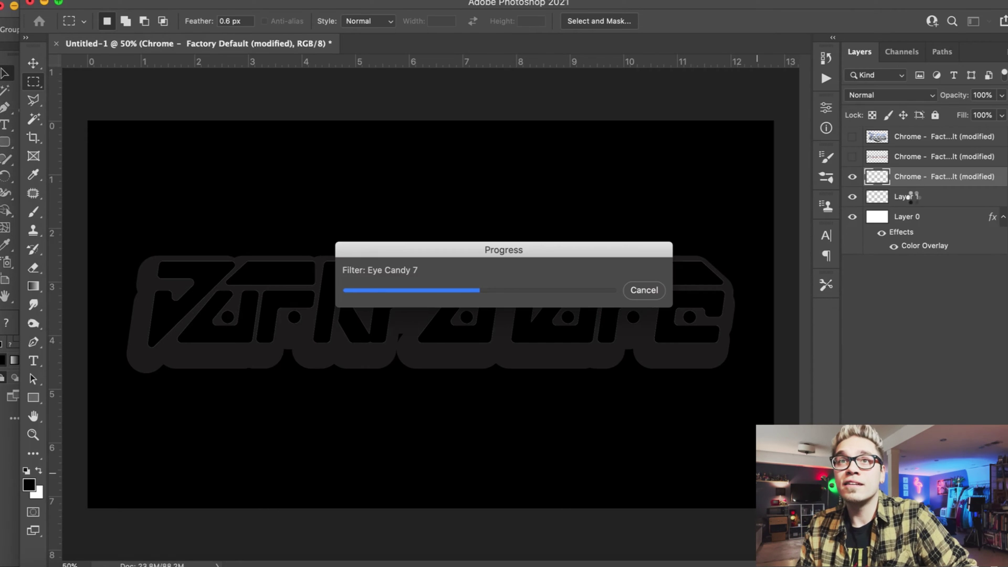
# Delete the flat Dark Future layer, Layer 1, and hide its Eye Candy chrome layer
pyautogui.click(916, 201)
pyautogui.press('Delete')
pyautogui.click(853, 178)
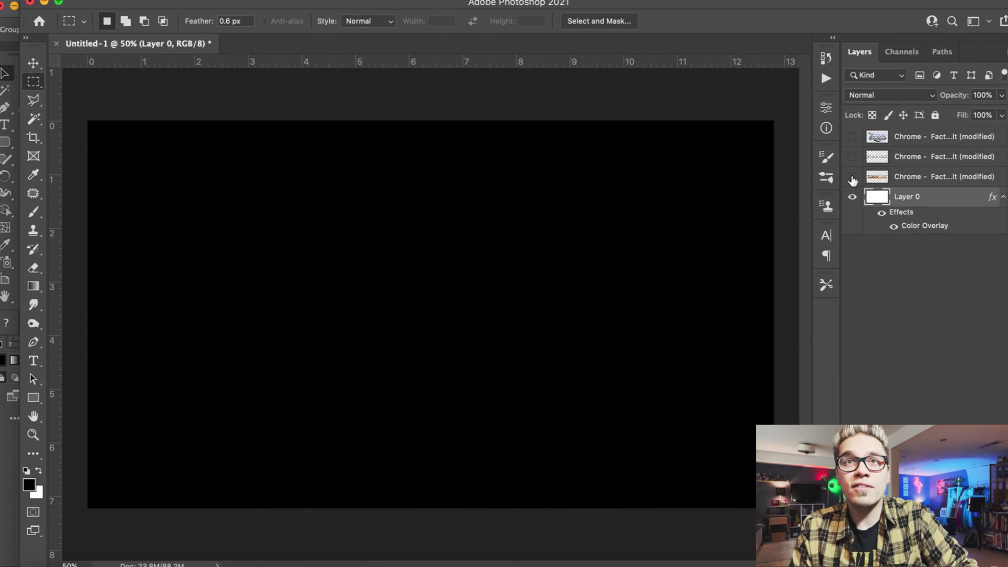
pyautogui.click(852, 177)
pyautogui.press('super+minus')
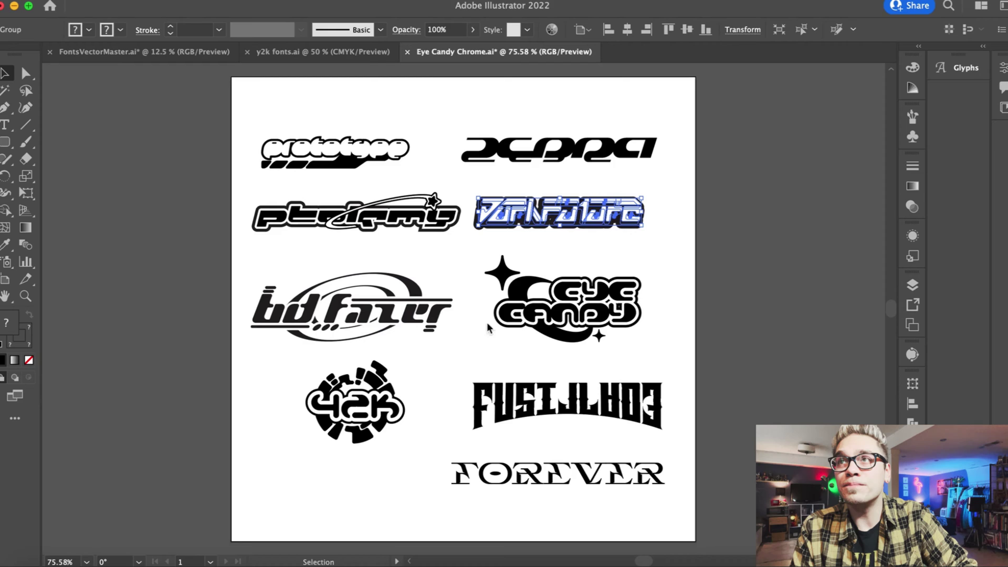
# Copy the 42K logo from Illustrator and paste it into the Photoshop document as pixels, scaled to about 448%
pyautogui.click(381, 406)
pyautogui.press('super+c')
pyautogui.click(514, 566)
pyautogui.click(851, 178)
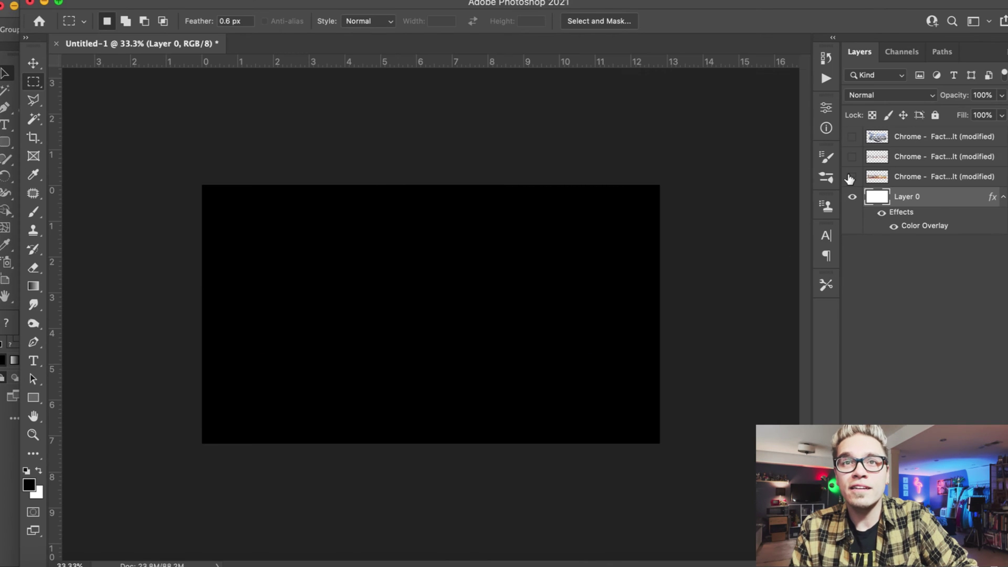
pyautogui.press('super+v')
pyautogui.press('Return')
pyautogui.moveTo(397, 290); pyautogui.dragTo(283, 218)
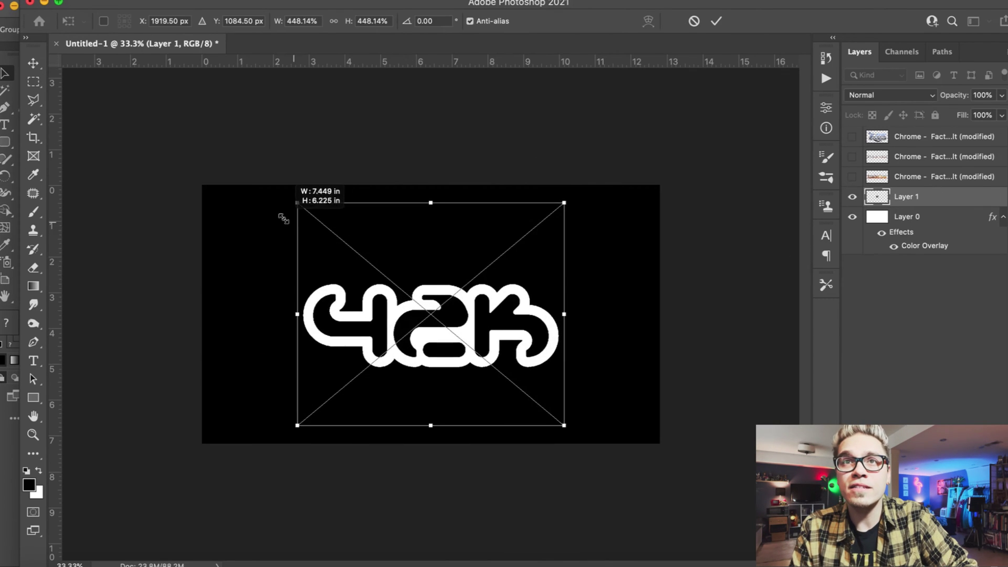
pyautogui.press('Return')
# Remove the white outline area around the 42K lettering on Layer 1
pyautogui.press('w')
pyautogui.click(367, 297)
pyautogui.press('Delete')
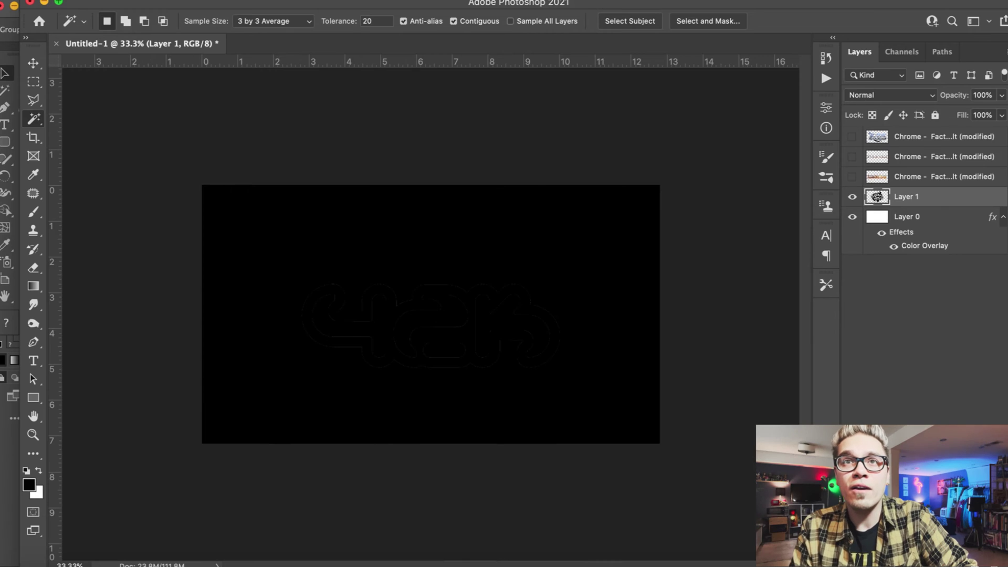
# Open the Eye Candy 7 Chrome filter on the 42K logo and try the Nature reflection map Beach in a 25% preview
pyautogui.click(319, 0)
pyautogui.moveTo(461, 325)
pyautogui.click(566, 326)
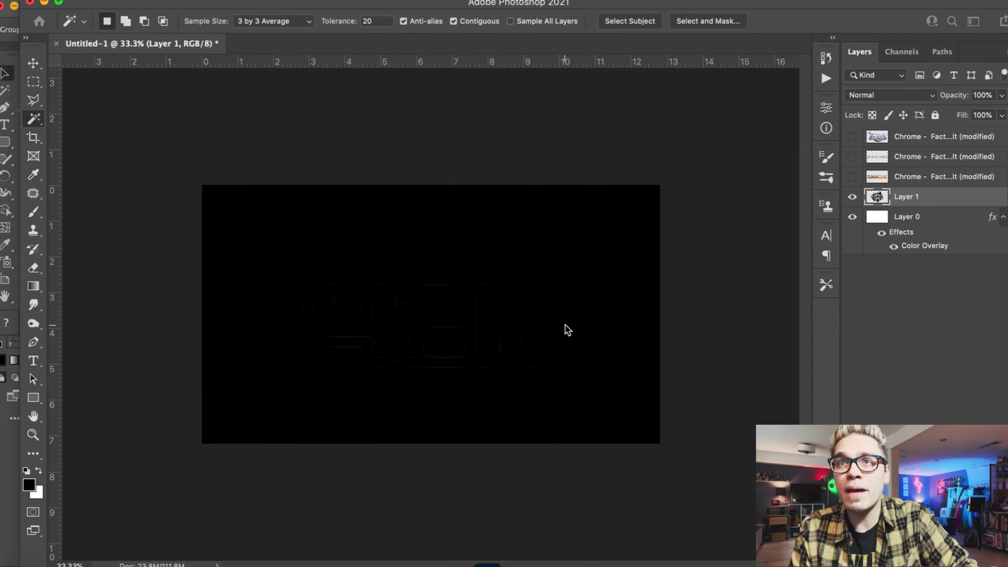
pyautogui.click(514, 301)
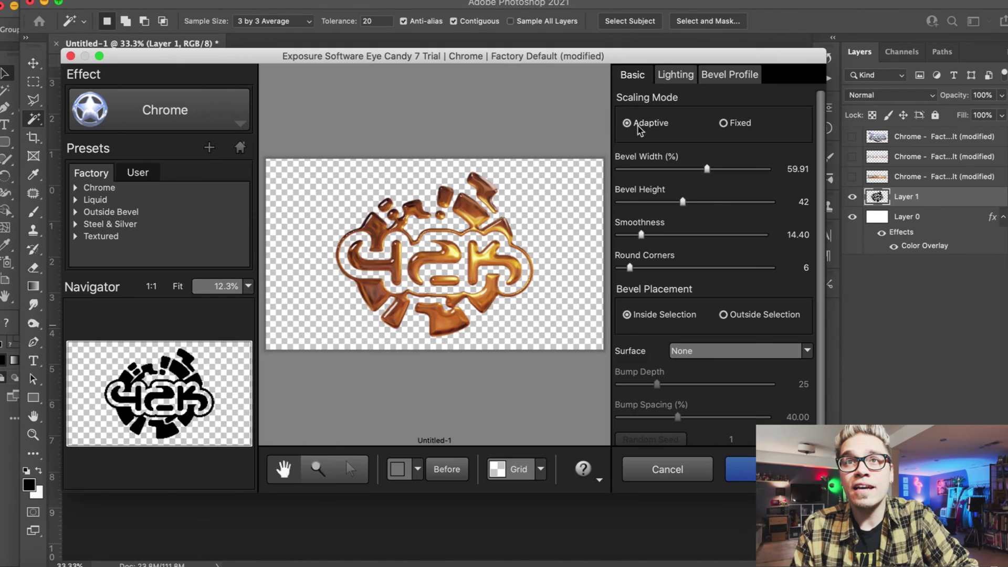
pyautogui.click(675, 74)
pyautogui.scroll(-5, 708, 314)
pyautogui.click(627, 338)
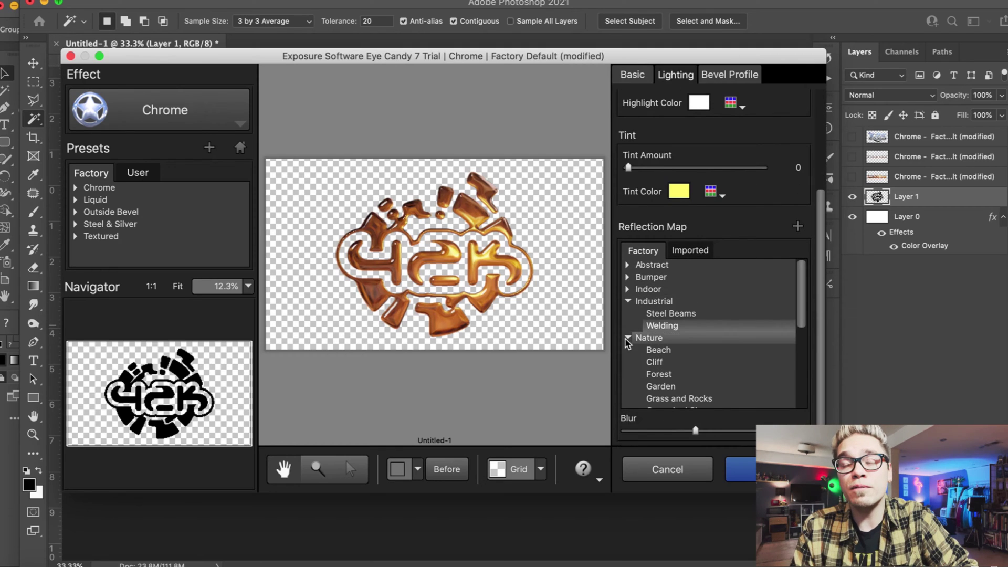
pyautogui.click(646, 326)
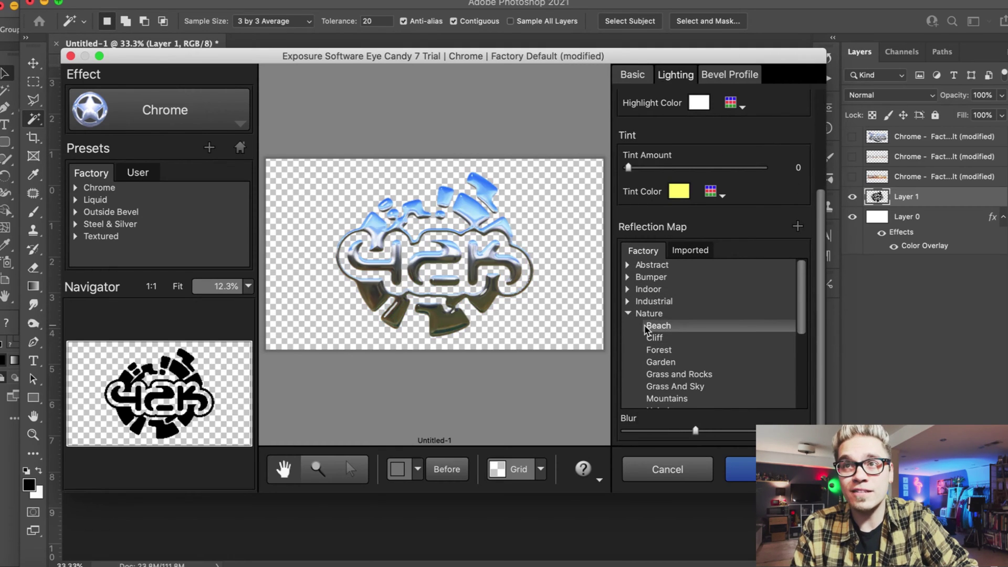
pyautogui.press('super+plus')
pyautogui.press('super+plus')
pyautogui.press('super+plus')
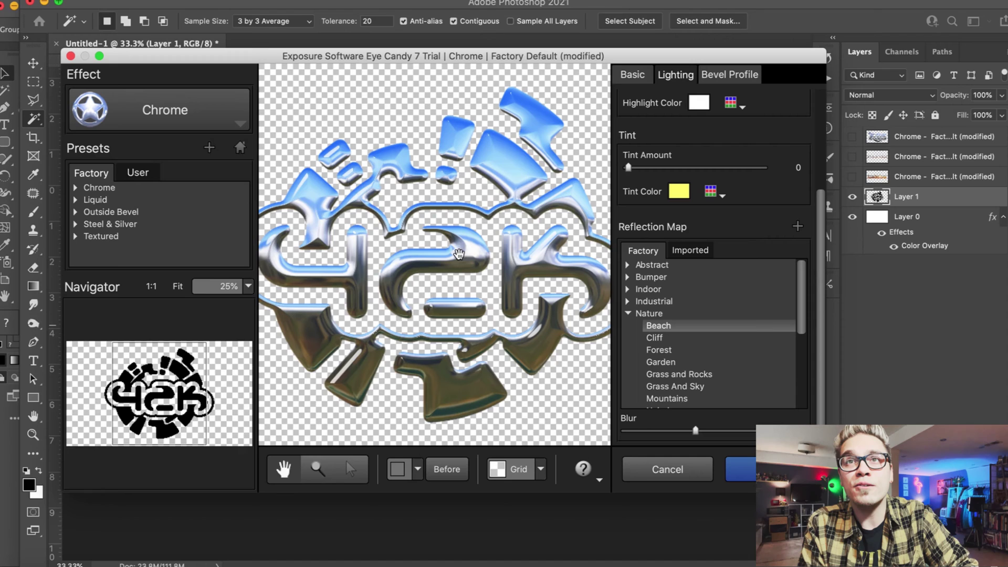
# Try the Road reflection map Bright Parking Lot, and choose the Indoor map Office Space for the 42K logo
pyautogui.scroll(-1, 659, 360)
pyautogui.scroll(-4, 660, 360)
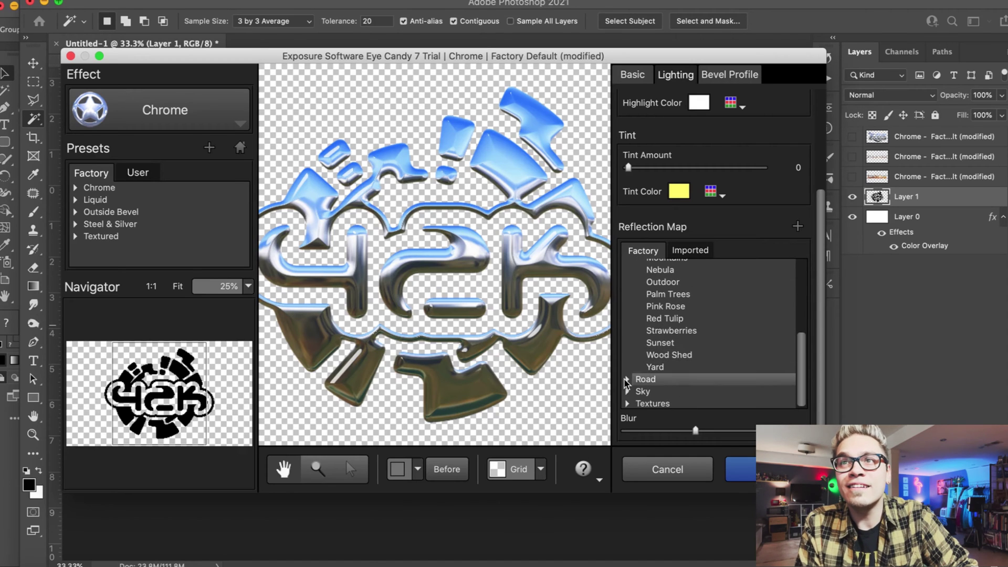
pyautogui.scroll(-1, 628, 383)
pyautogui.click(665, 369)
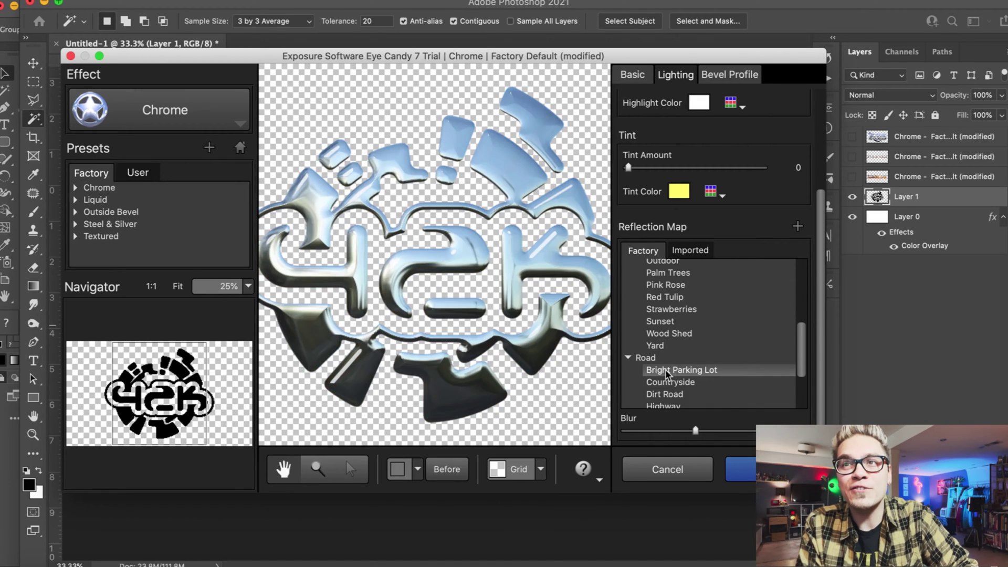
pyautogui.scroll(6, 667, 290)
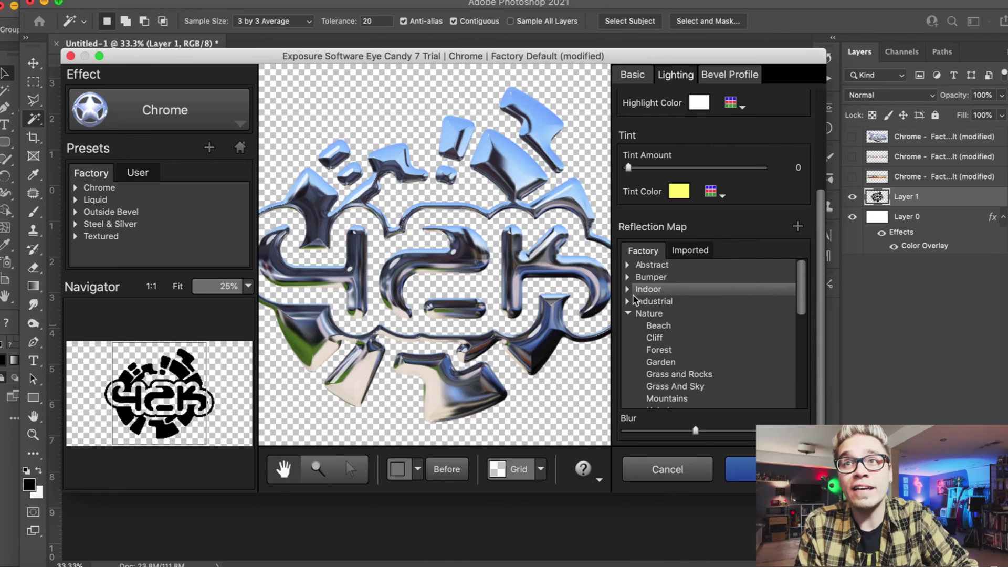
pyautogui.click(628, 300)
pyautogui.click(628, 288)
pyautogui.click(670, 326)
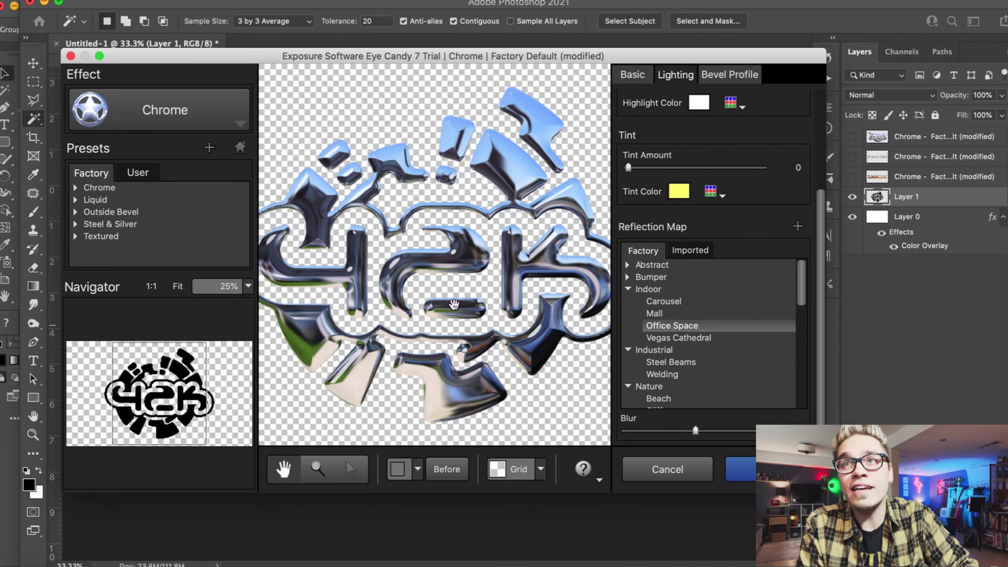
# Apply the chrome filter to the 42K logo with bevel height 41 and bevel width 52.68%, and delete the flat Layer 1
pyautogui.click(632, 75)
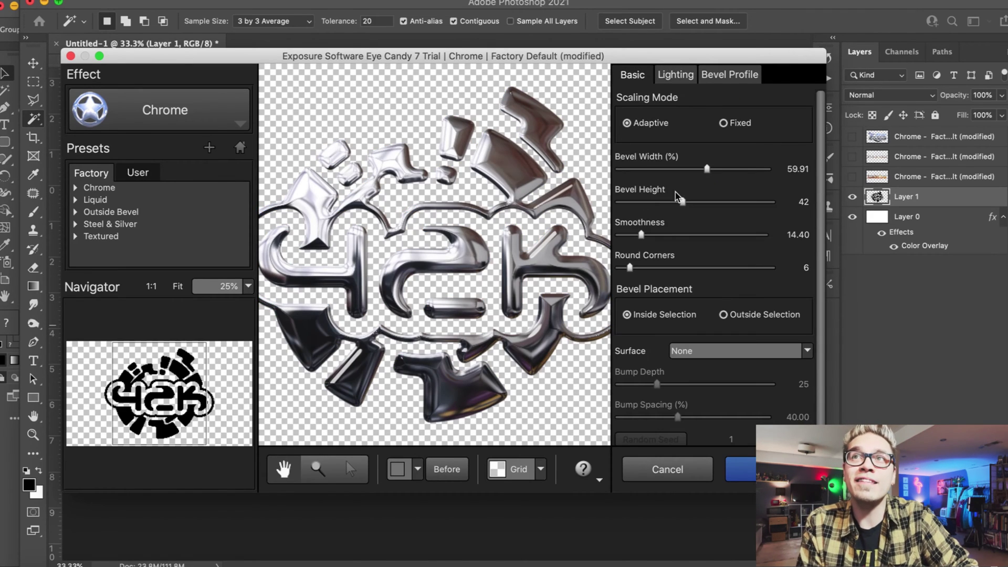
pyautogui.moveTo(677, 204); pyautogui.dragTo(681, 204)
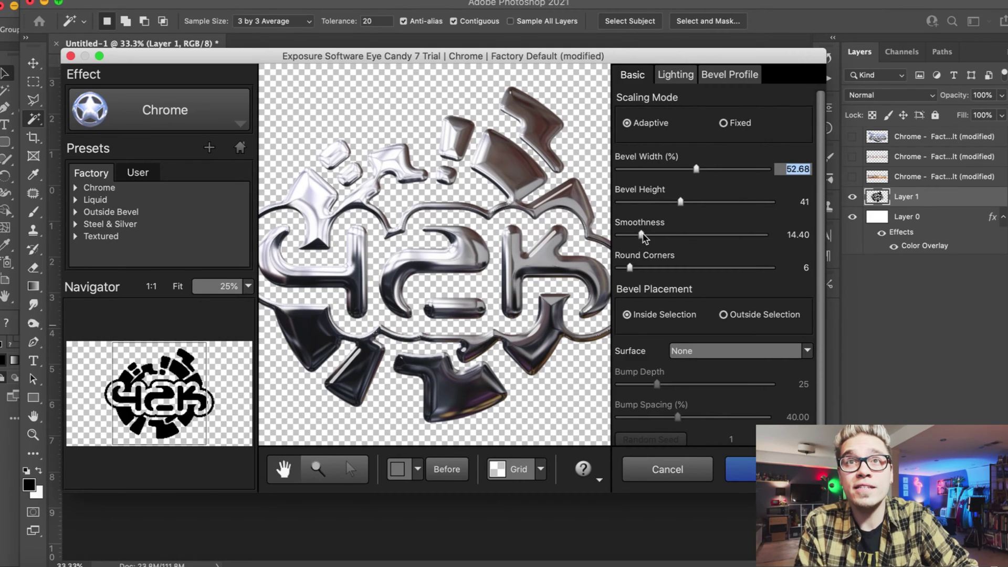
pyautogui.press('Escape')
pyautogui.press('super+j')
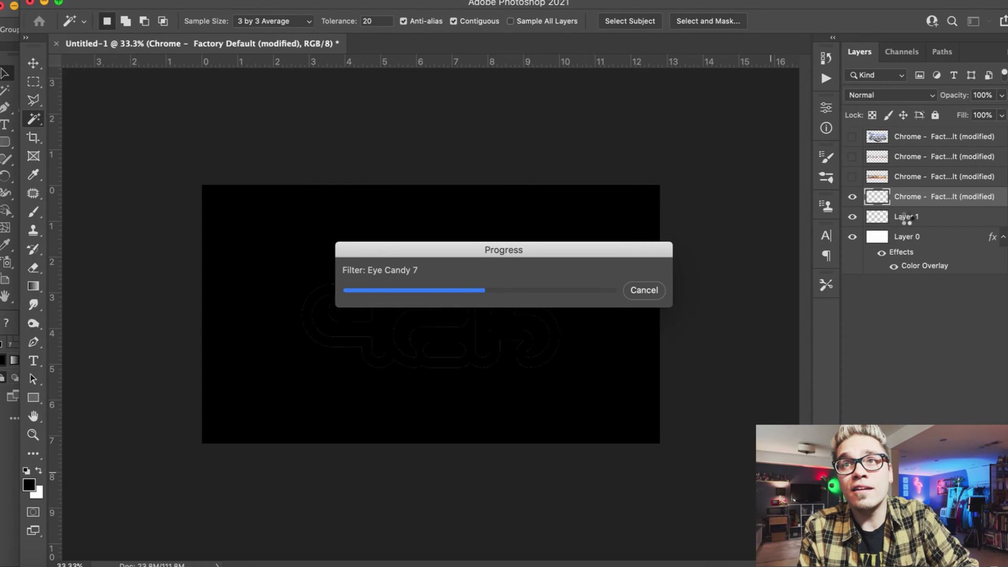
pyautogui.click(906, 219)
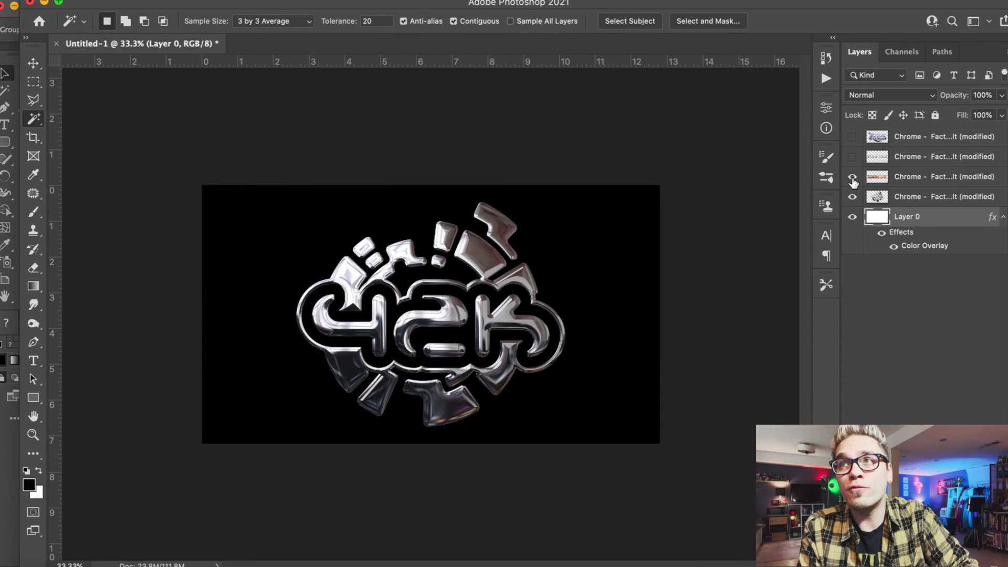
# Show all four chrome logo layers and scale them down together to about half the canvas width
pyautogui.moveTo(852, 180); pyautogui.dragTo(852, 136)
pyautogui.click(893, 138)
pyautogui.keyDown('shift'); pyautogui.click(920, 200); pyautogui.keyUp('shift')
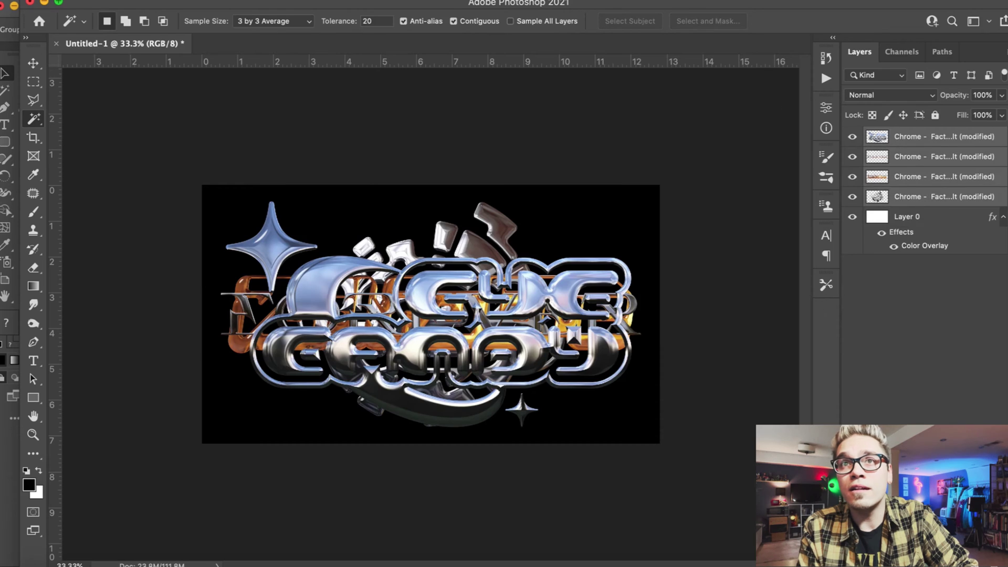
pyautogui.click(210, 299)
pyautogui.moveTo(218, 195); pyautogui.dragTo(140, 175)
pyautogui.press('Return')
pyautogui.click(261, 149)
pyautogui.press('Return')
# Spread the logos over the canvas: Eye Candy upper left, Dark Future and Forever upper right, 42K lower right
pyautogui.press('v')
pyautogui.click(295, 179)
pyautogui.press('super+plus')
pyautogui.moveTo(468, 248); pyautogui.dragTo(668, 346)
pyautogui.moveTo(497, 340); pyautogui.dragTo(657, 194)
pyautogui.moveTo(431, 315); pyautogui.dragTo(587, 226)
pyautogui.click(322, 163)
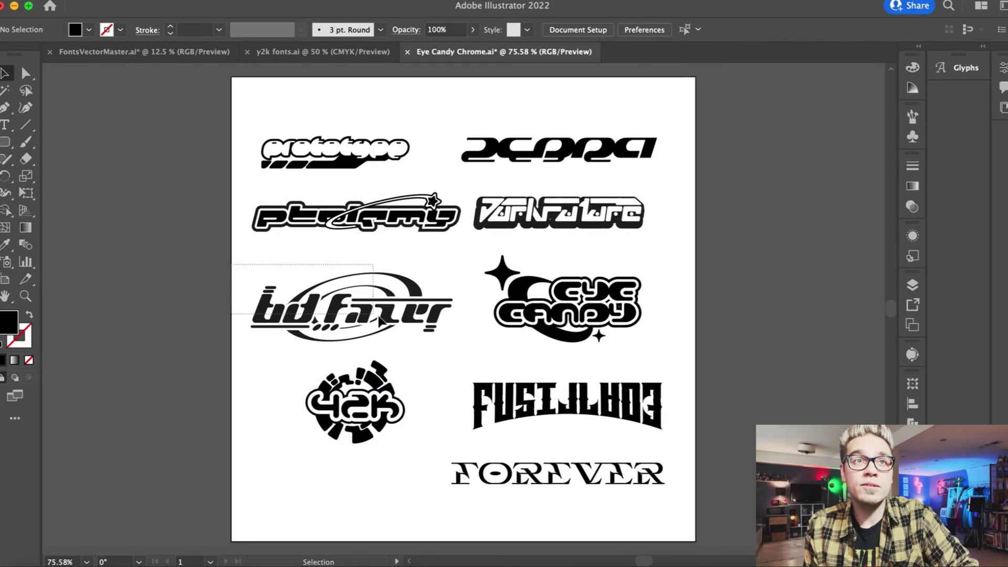
# Bring the bd.fazer logo from Illustrator into the Photoshop document with the chrome layers hidden, and enlarge it across the canvas
pyautogui.moveTo(244, 260); pyautogui.dragTo(445, 345)
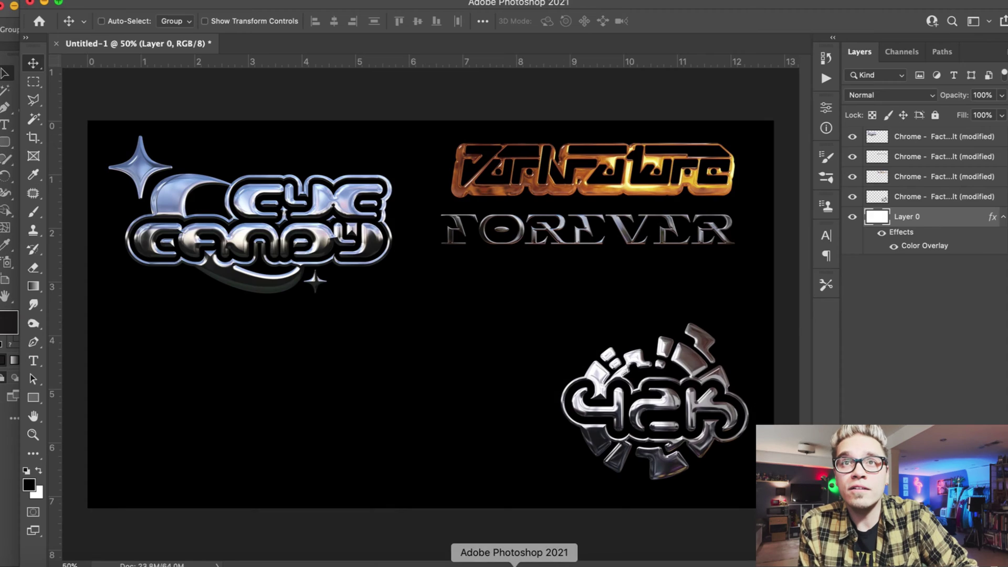
pyautogui.keyDown('alt'); pyautogui.click(852, 217); pyautogui.keyUp('alt')
pyautogui.press('super+v')
pyautogui.press('Return')
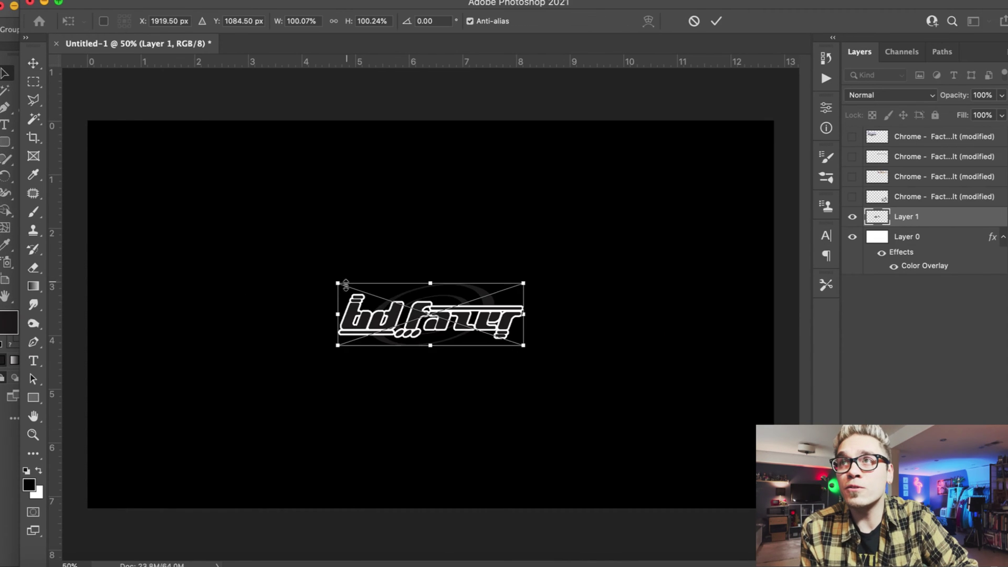
pyautogui.moveTo(338, 286); pyautogui.dragTo(153, 176)
pyautogui.press('Return')
# Delete the white outline around the bd.fazer lettering and scale the logo down slightly
pyautogui.press('w')
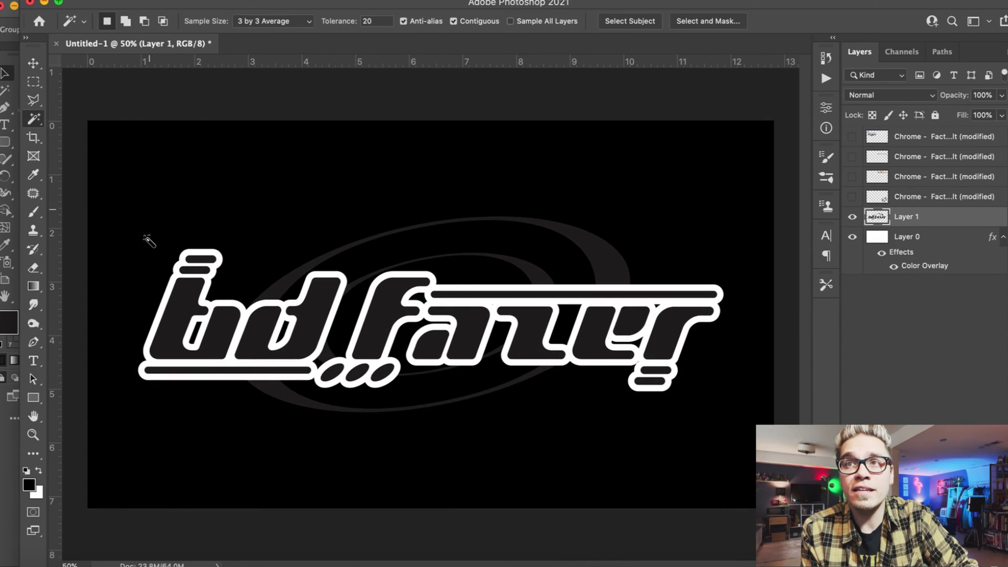
pyautogui.click(178, 276)
pyautogui.press('Delete')
pyautogui.press('m')
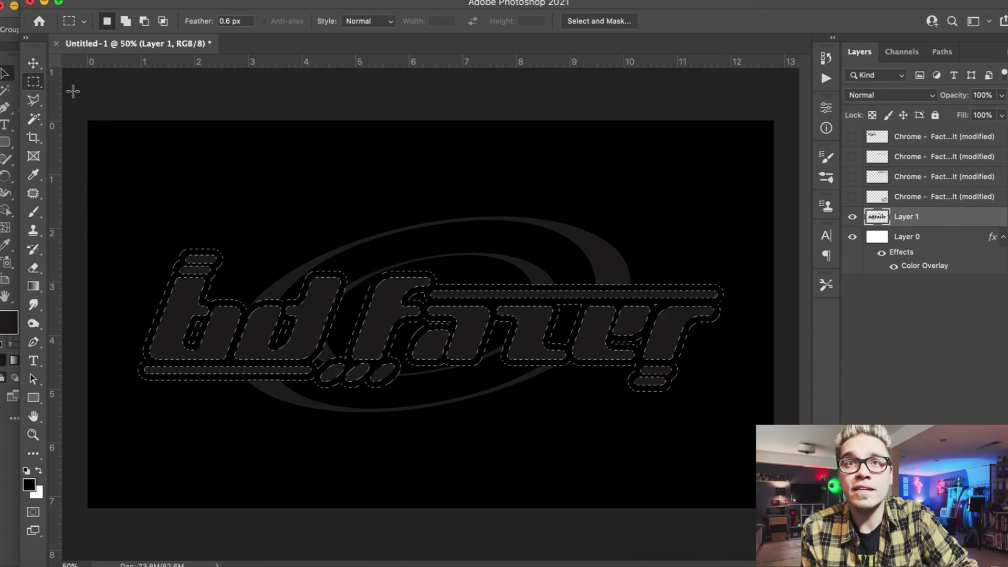
pyautogui.click(184, 299)
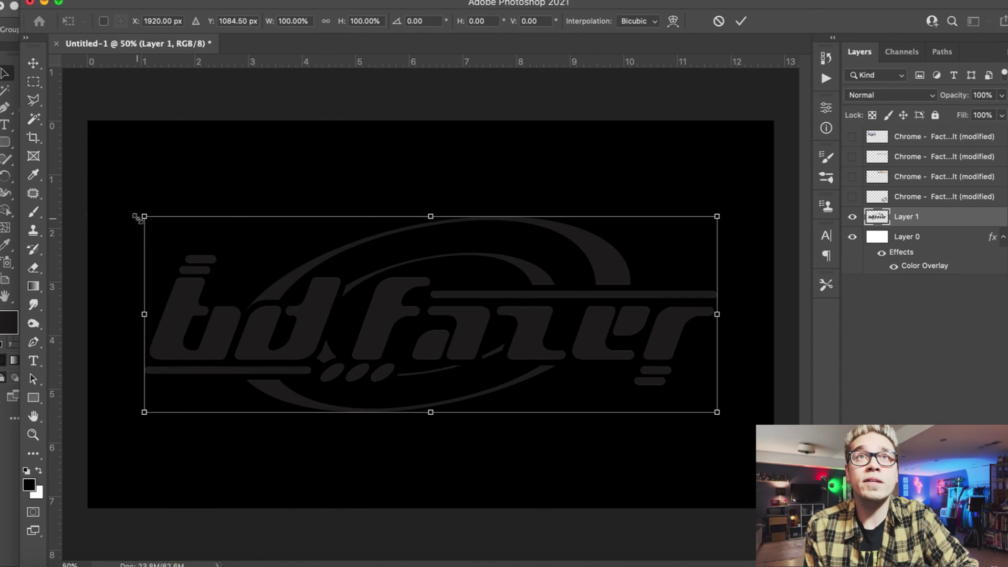
pyautogui.moveTo(139, 218); pyautogui.dragTo(186, 229)
pyautogui.press('Return')
# Open the Eye Candy 7 Chrome filter on the bd.fazer logo and set the smoothness to 9.50 in an enlarged preview
pyautogui.click(32, 67)
pyautogui.click(321, 1)
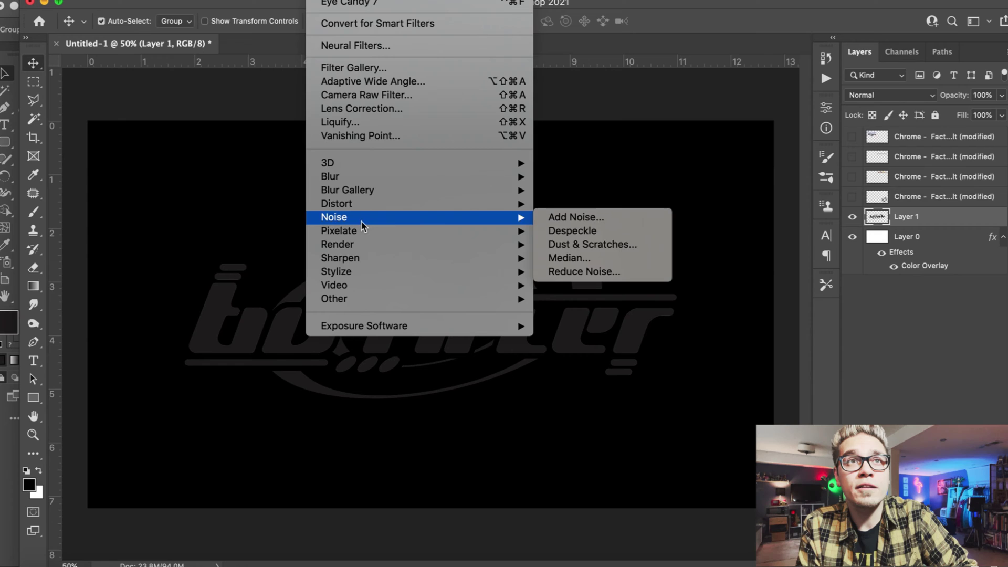
pyautogui.moveTo(441, 327)
pyautogui.click(571, 327)
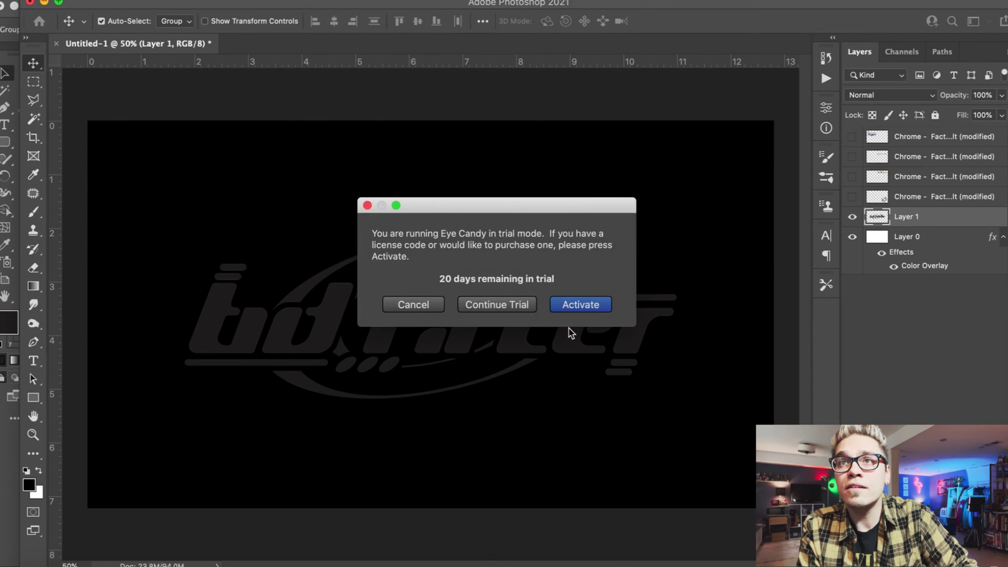
pyautogui.click(469, 308)
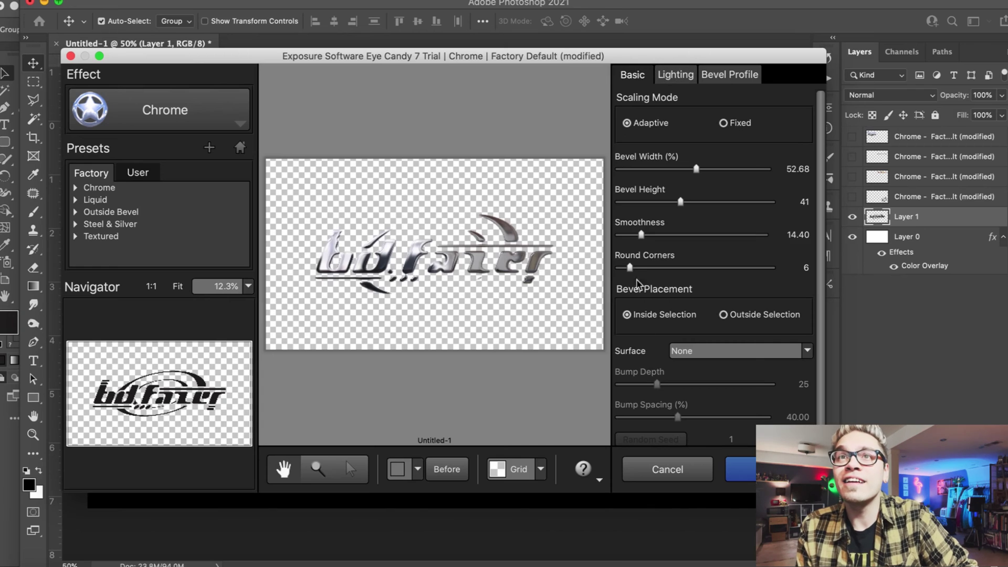
pyautogui.press('super+equal')
pyautogui.press('super+equal')
pyautogui.press('super+equal')
pyautogui.moveTo(321, 275); pyautogui.dragTo(435, 272)
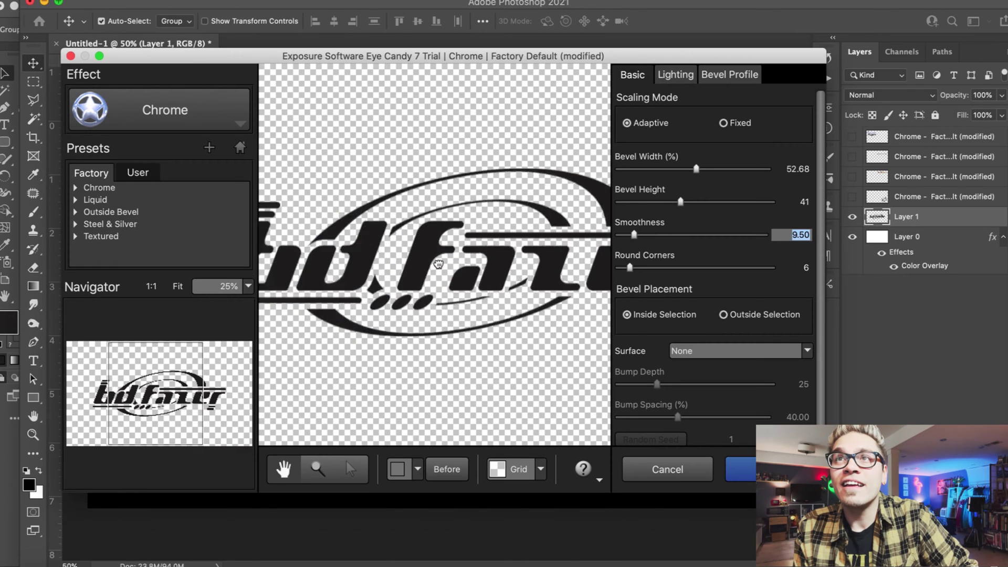
pyautogui.press('super+equal')
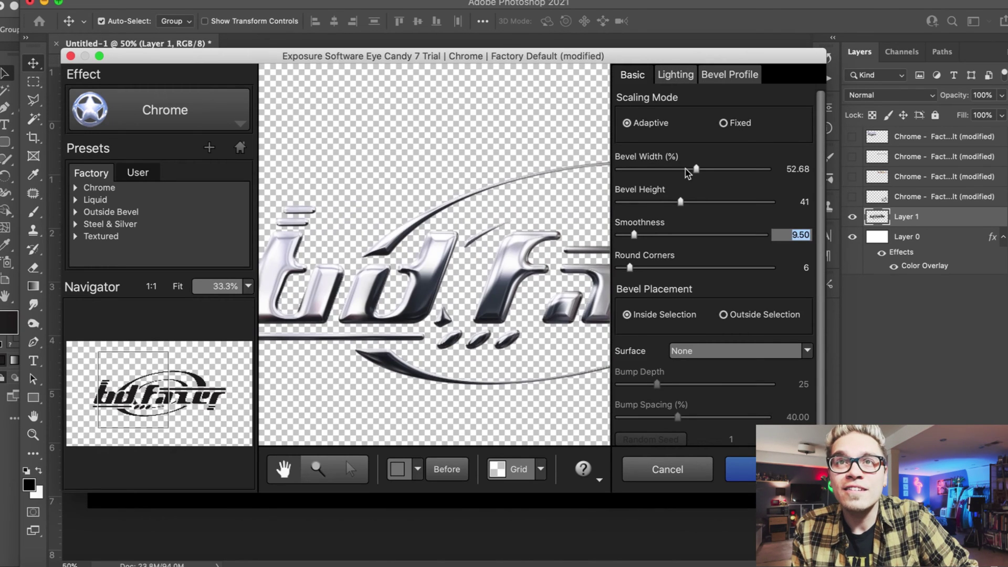
# Choose the Nature reflection map Beach for the bd.fazer logo
pyautogui.click(685, 169)
pyautogui.click(686, 77)
pyautogui.scroll(-5, 691, 404)
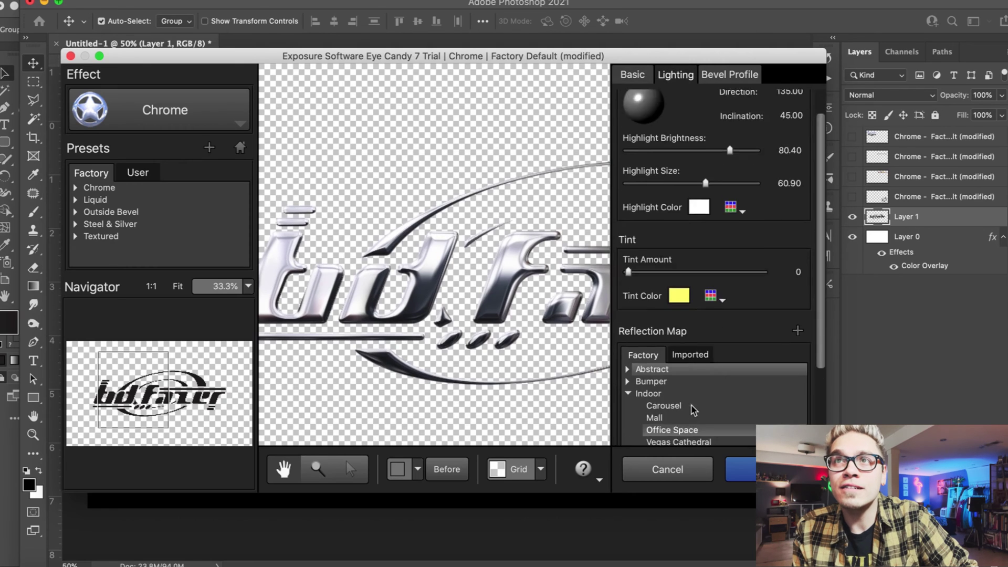
pyautogui.click(627, 290)
pyautogui.click(628, 313)
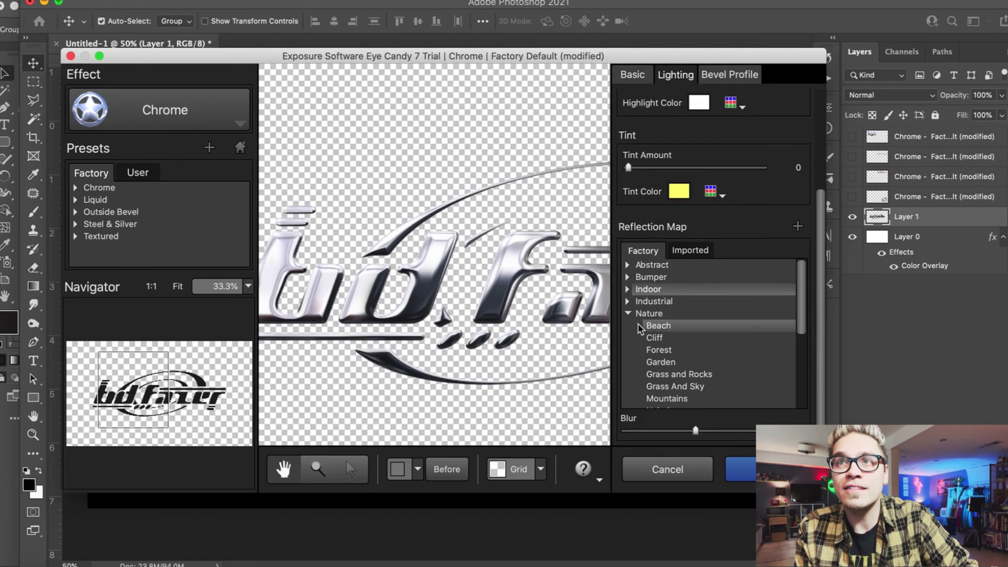
pyautogui.click(658, 325)
pyautogui.scroll(-1, 525, 390)
pyautogui.moveTo(506, 288); pyautogui.dragTo(475, 295)
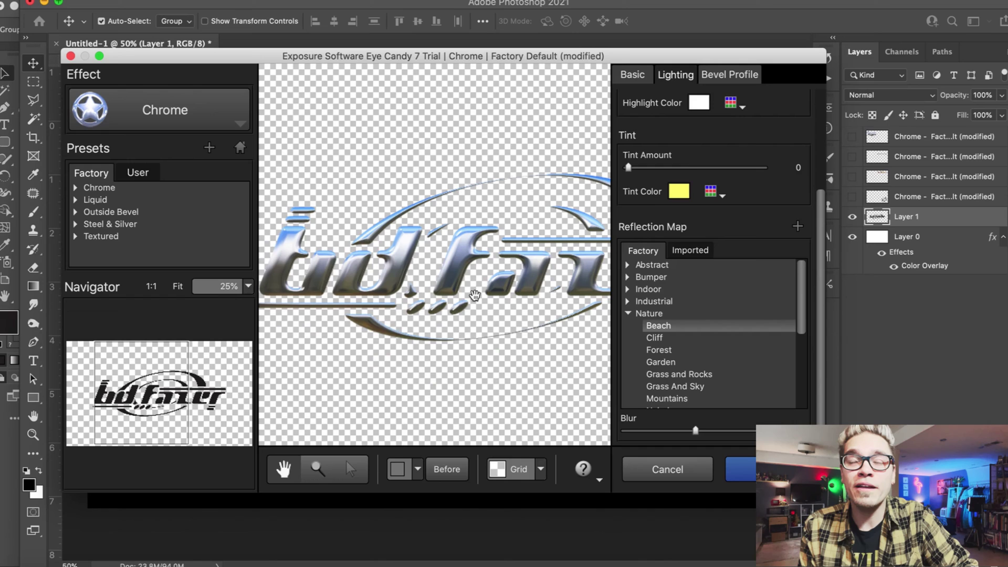
# Set the bd.fazer chrome to bevel width 55.05%, bevel height 69 and smoothness 1.00
pyautogui.click(639, 77)
pyautogui.click(691, 168)
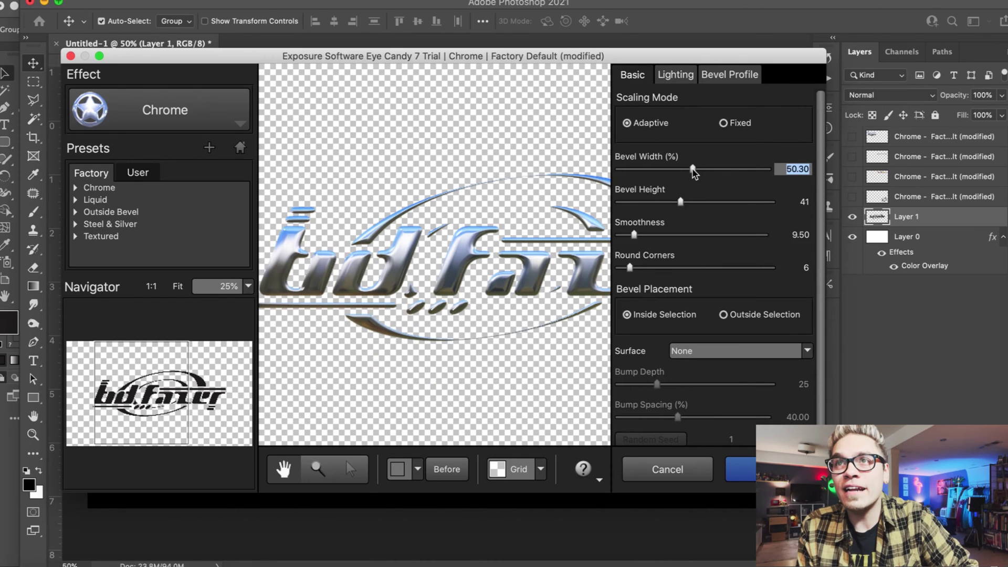
pyautogui.moveTo(695, 203); pyautogui.dragTo(723, 202)
pyautogui.moveTo(689, 169)
pyautogui.mouseDown()
pyautogui.moveTo(668, 168)
pyautogui.moveTo(701, 172)
pyautogui.mouseUp()
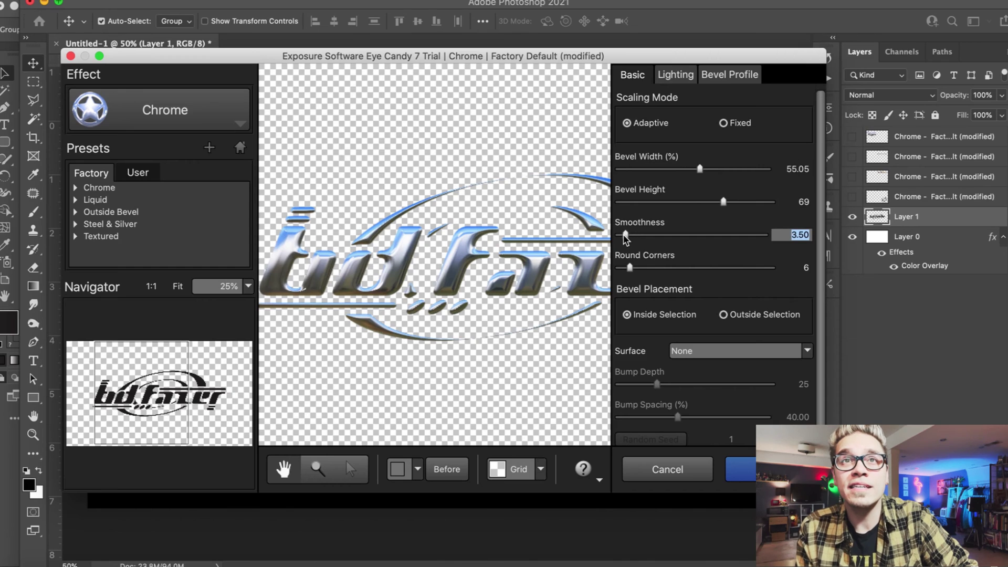
pyautogui.moveTo(620, 238); pyautogui.dragTo(618, 238)
pyautogui.press('super+plus')
pyautogui.press('super+plus')
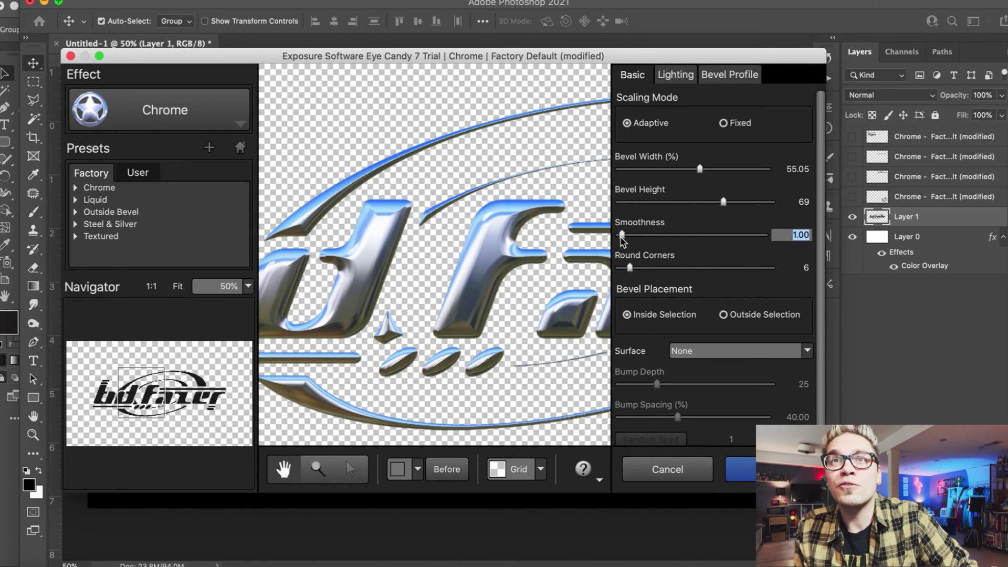
pyautogui.press('super+minus')
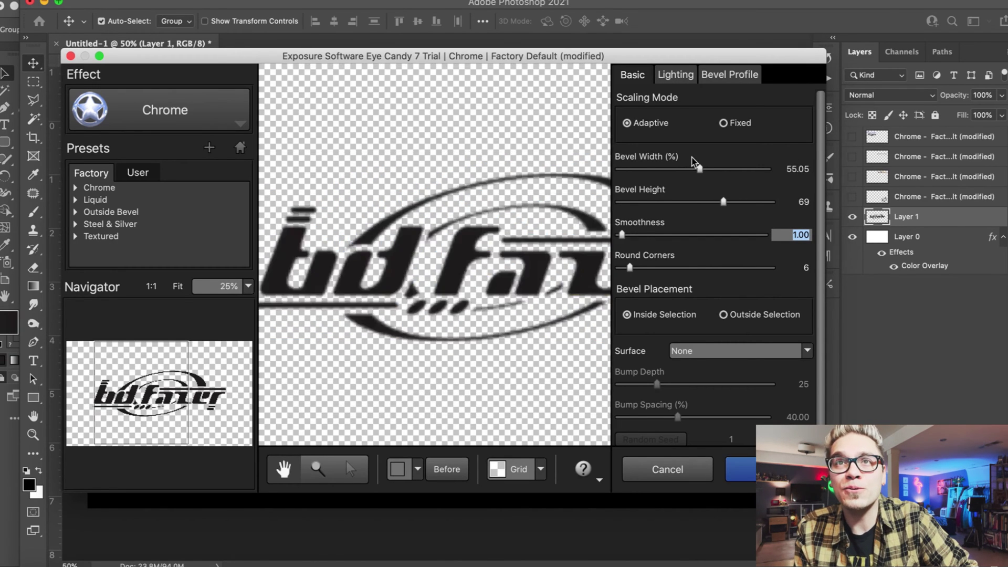
# Lower the reflection blur slightly, apply the chrome to the bd.fazer logo, and replace its flat Layer 1 while showing the other logos
pyautogui.click(669, 73)
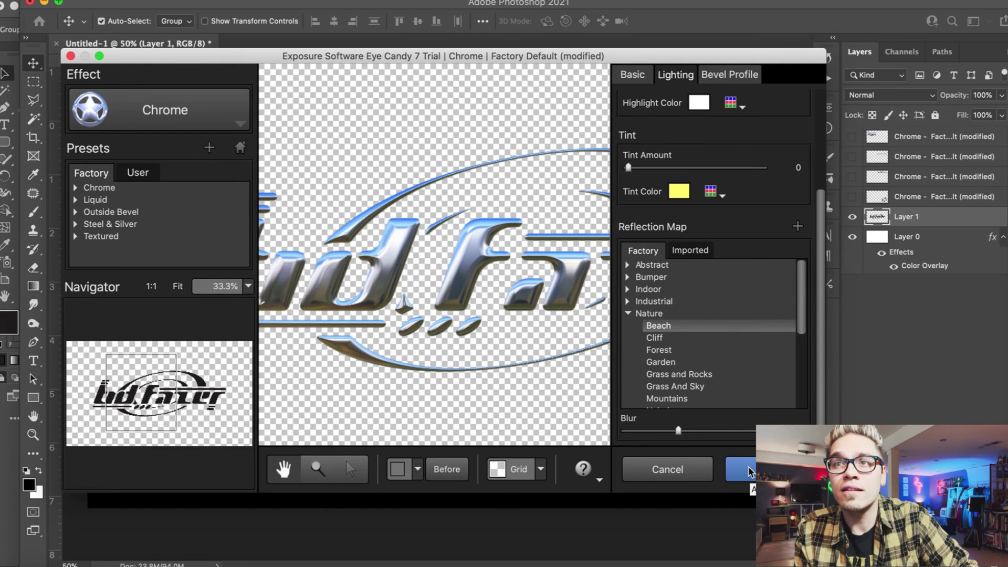
pyautogui.click(751, 460)
pyautogui.moveTo(662, 418); pyautogui.dragTo(666, 420)
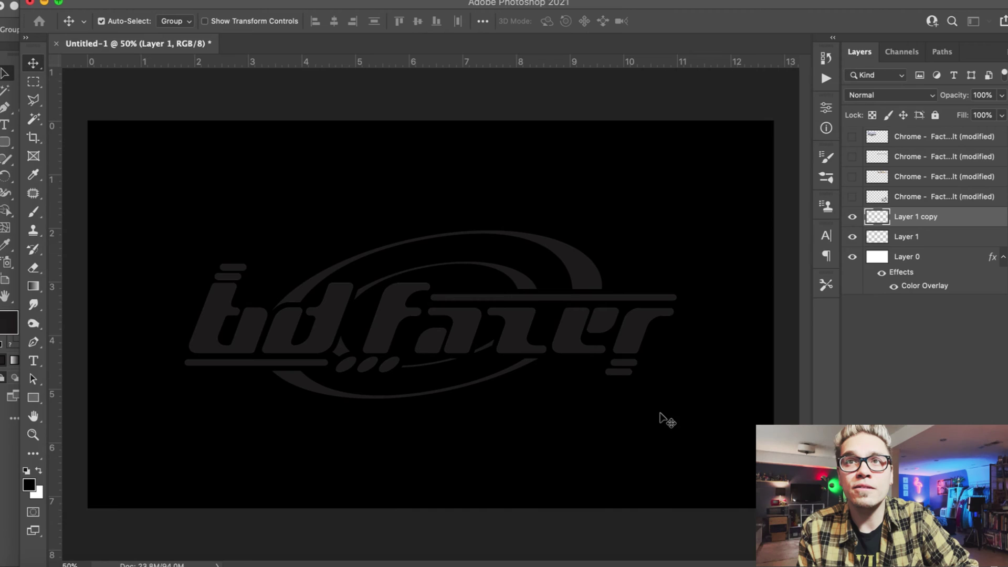
pyautogui.press('ctrl+super+f')
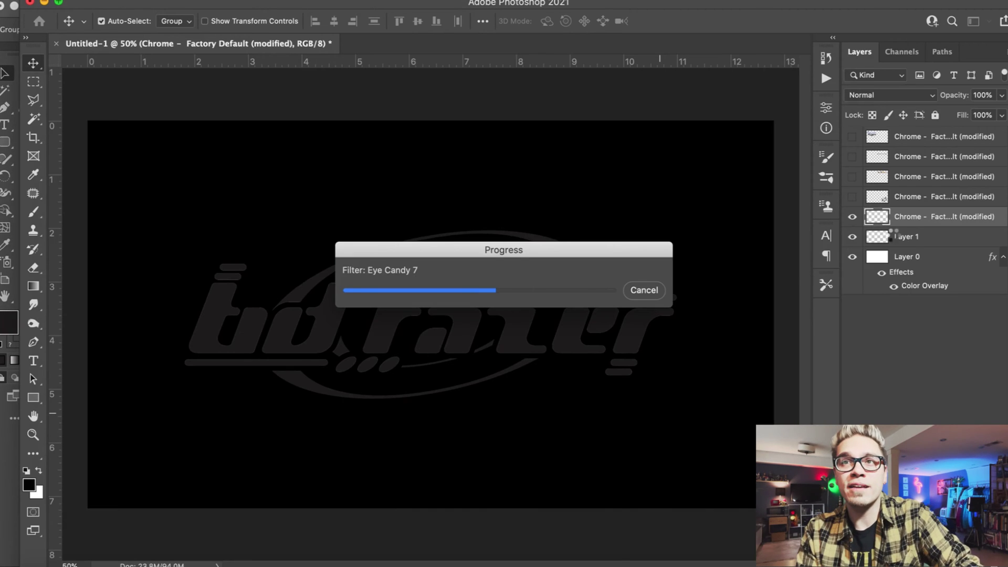
pyautogui.click(908, 239)
pyautogui.press('Delete')
pyautogui.moveTo(850, 149); pyautogui.dragTo(852, 137)
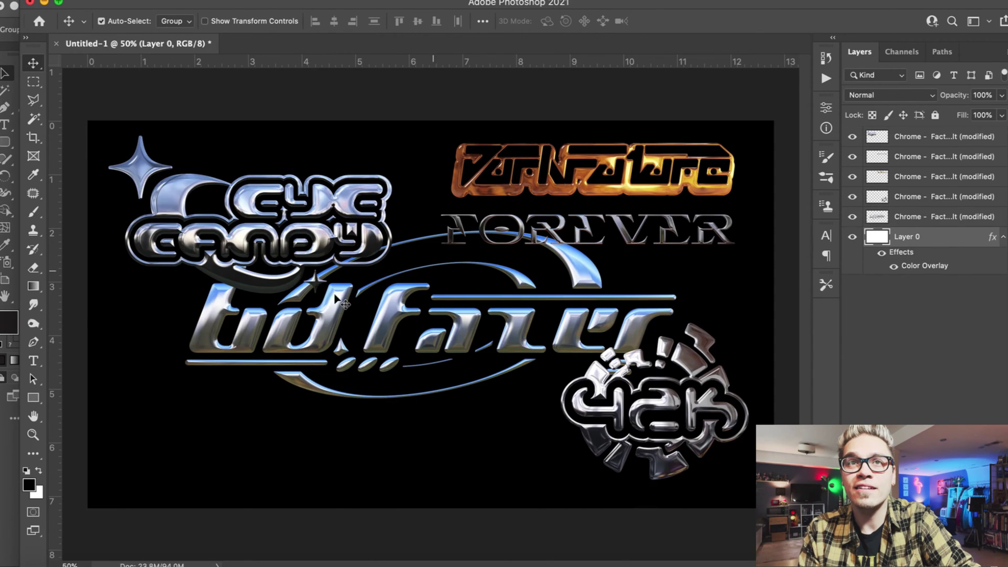
# Scale the chrome bd.fazer logo down to about half its size and place it at the bottom centre, beside 42K
pyautogui.click(326, 313)
pyautogui.click(126, 0)
pyautogui.click(210, 303)
pyautogui.hotkey('ctrl', 't')
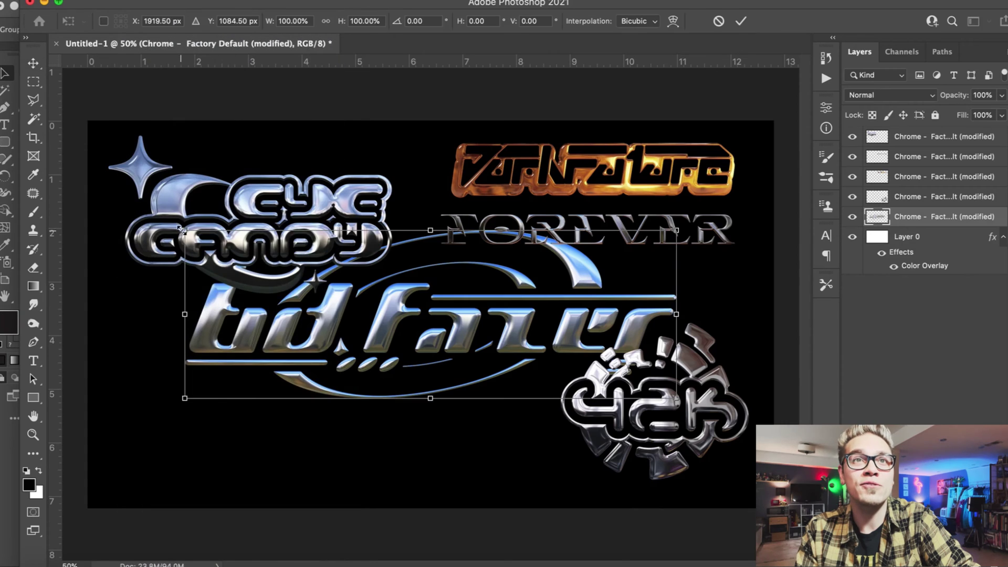
pyautogui.moveTo(179, 227); pyautogui.dragTo(471, 328)
pyautogui.moveTo(491, 368); pyautogui.dragTo(341, 437)
pyautogui.moveTo(325, 399); pyautogui.dragTo(283, 367)
pyautogui.press('Return')
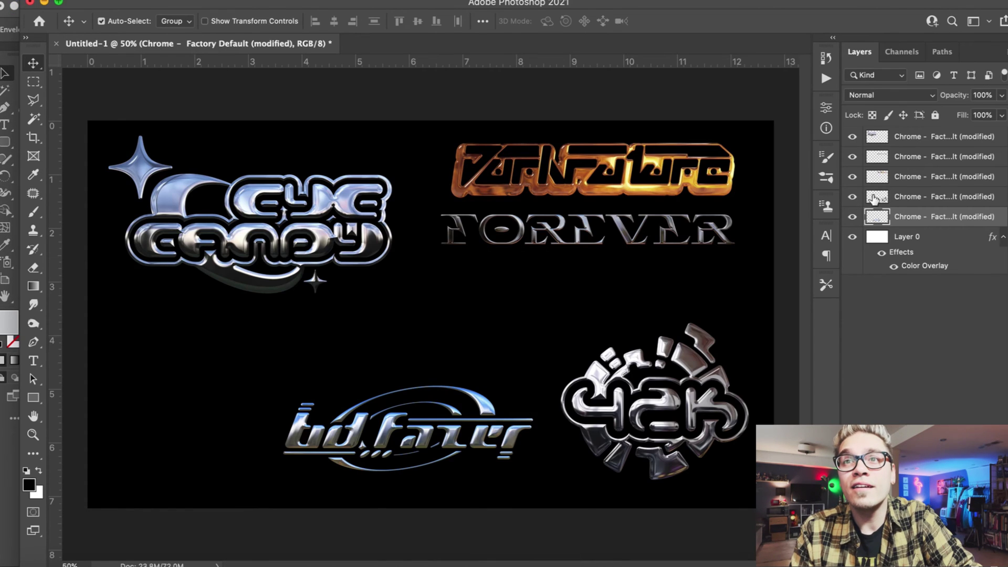
# Hide all chrome logo layers, then paste the arched FUSIJLHO3 logo above the background layer and enlarge it
pyautogui.moveTo(852, 216); pyautogui.dragTo(847, 152)
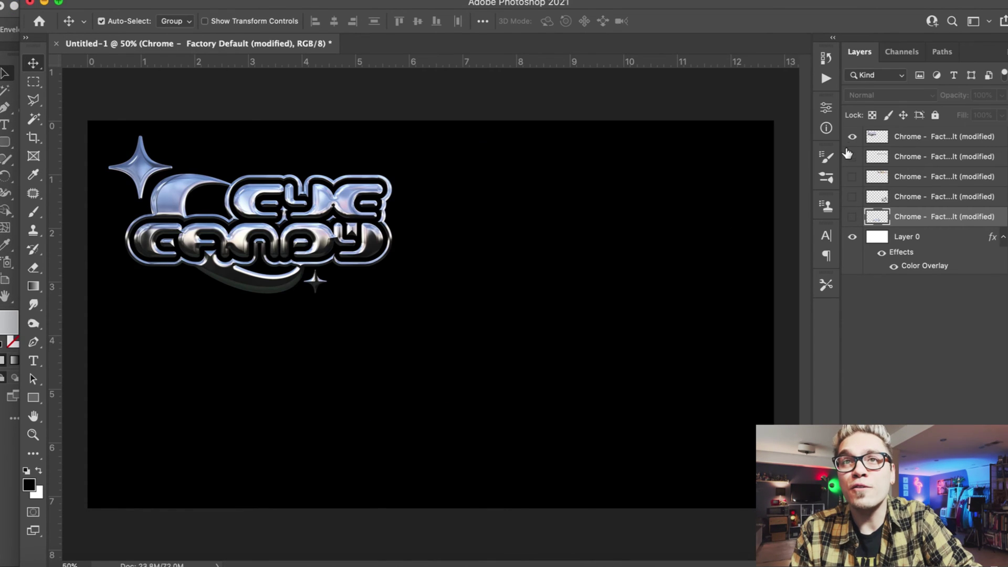
pyautogui.click(852, 136)
pyautogui.click(882, 236)
pyautogui.press('super+v')
pyautogui.press('Return')
pyautogui.moveTo(345, 289); pyautogui.dragTo(212, 200)
pyautogui.press('Return')
# Open the Eye Candy 7 Chrome filter on the FUSIJLHO3 logo and choose the Bumper reflection map Turn Signals
pyautogui.click(321, 0)
pyautogui.moveTo(362, 329)
pyautogui.click(556, 325)
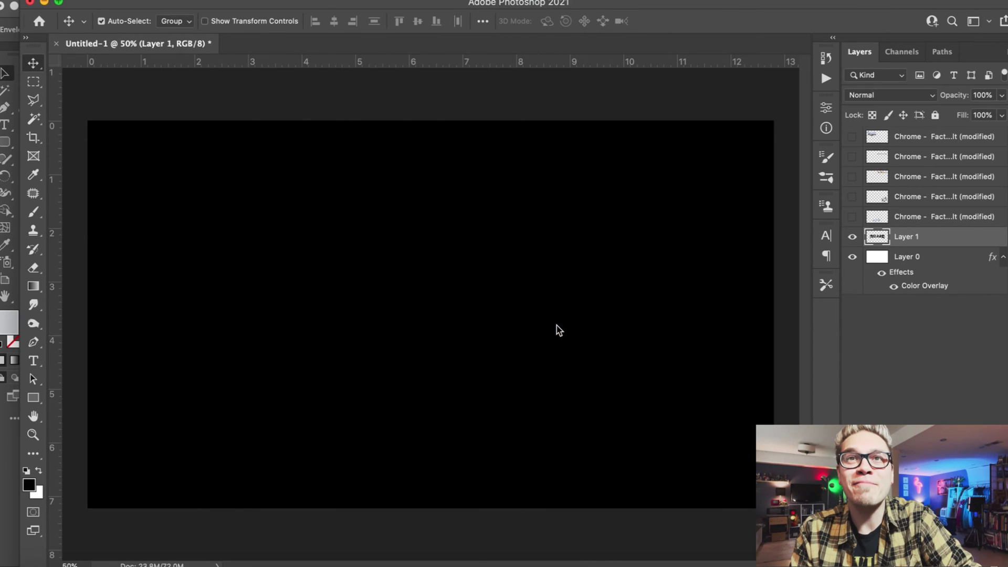
pyautogui.click(510, 308)
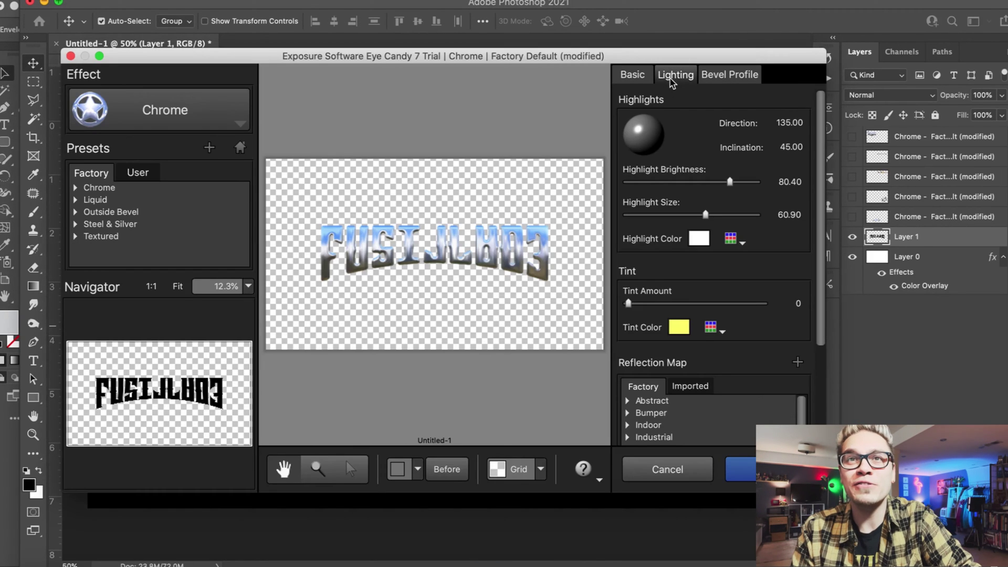
pyautogui.scroll(-5, 816, 251)
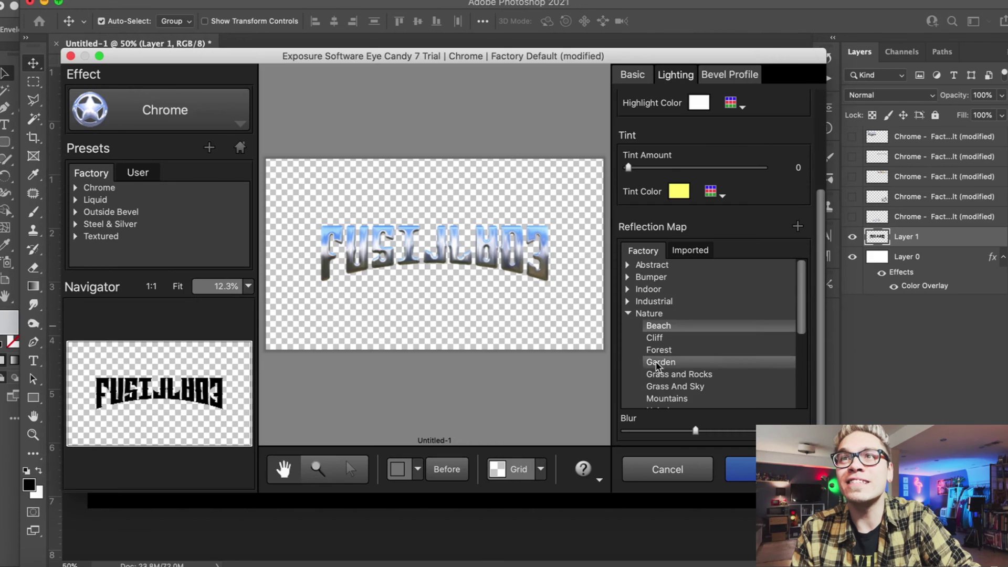
pyautogui.click(627, 301)
pyautogui.click(627, 277)
pyautogui.click(662, 300)
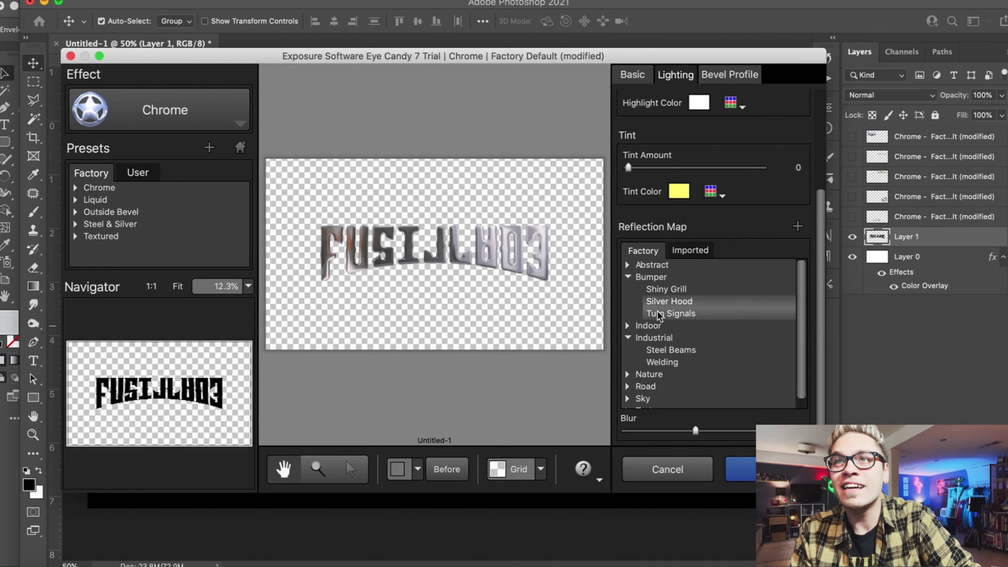
pyautogui.click(658, 313)
# Try bevel width 39.12%, bevel height 54 and smoothness 28.40 on the FUSIJLHO3 logo in a 33.3% preview
pyautogui.click(634, 81)
pyautogui.press('super+plus')
pyautogui.press('super+plus')
pyautogui.press('super+plus')
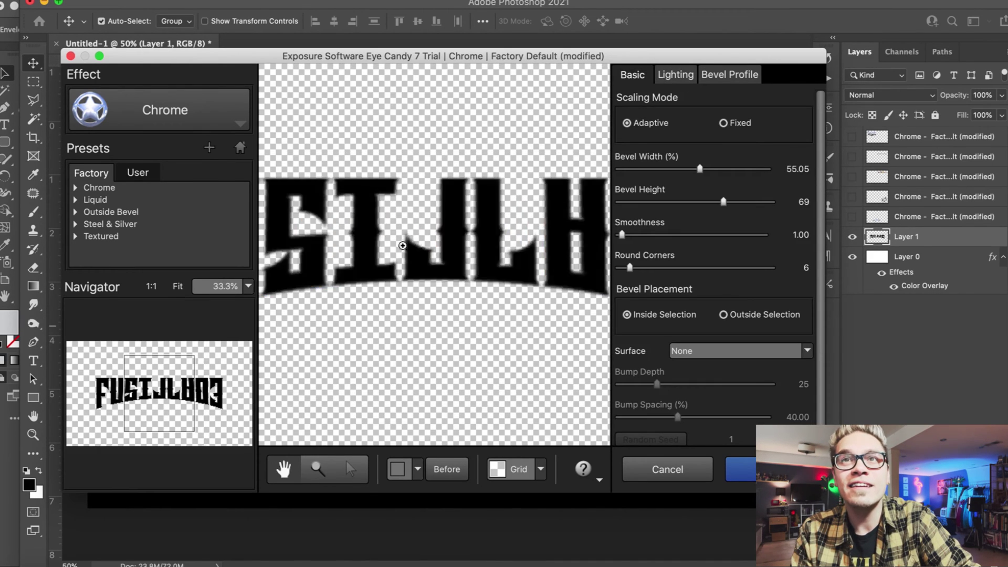
pyautogui.moveTo(357, 245); pyautogui.dragTo(506, 223)
pyautogui.moveTo(699, 169); pyautogui.dragTo(674, 169)
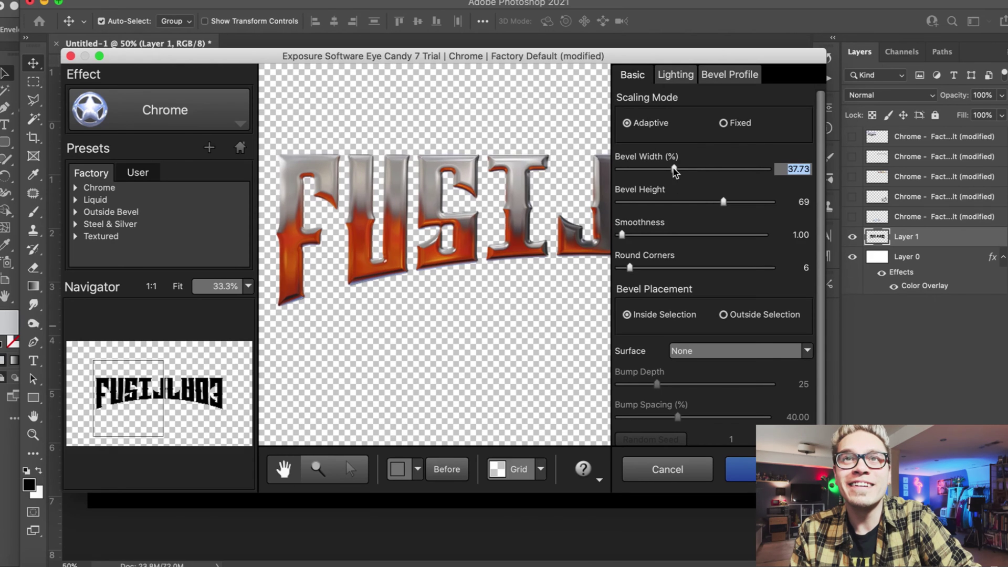
pyautogui.click(699, 169)
pyautogui.click(690, 202)
pyautogui.click(634, 235)
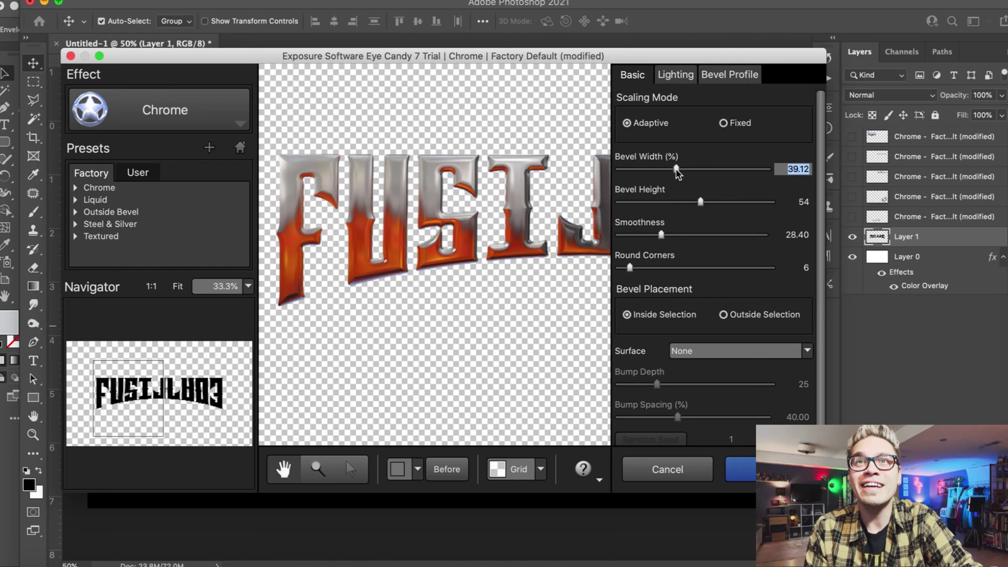
# Try bevel width 67.13%, bevel height 48, smoothness 37.30 and round corners 10 on the FUSIJLHO3 logo
pyautogui.moveTo(677, 173); pyautogui.dragTo(718, 170)
pyautogui.moveTo(689, 203)
pyautogui.mouseDown()
pyautogui.moveTo(715, 202)
pyautogui.moveTo(692, 206)
pyautogui.mouseUp()
pyautogui.moveTo(631, 268); pyautogui.dragTo(674, 240)
pyautogui.press('super+minus')
pyautogui.moveTo(490, 227); pyautogui.dragTo(445, 214)
pyautogui.press('super+equal')
pyautogui.moveTo(509, 193); pyautogui.dragTo(444, 219)
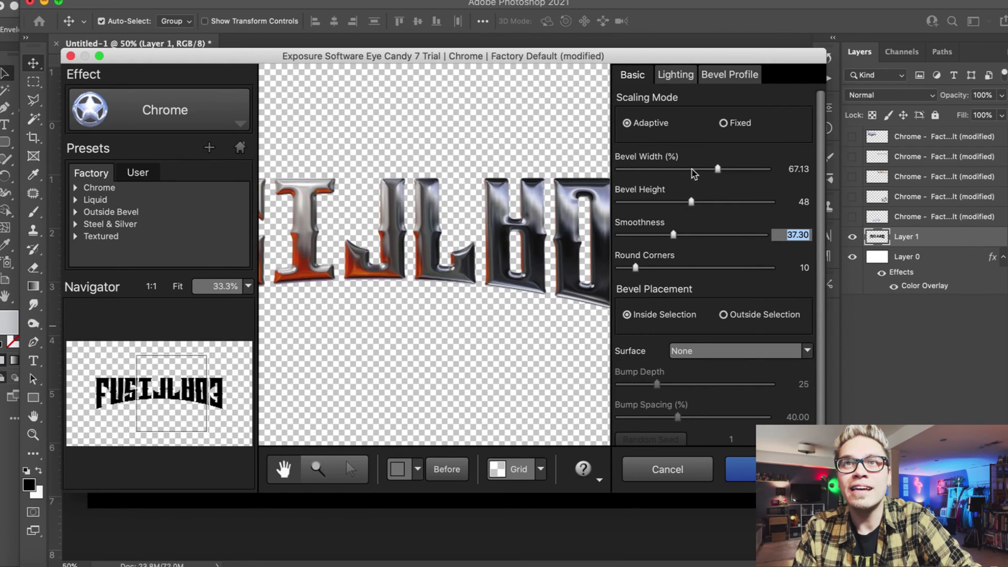
# Set bevel width to 48.32% and bevel height to 81, then apply the chrome effect to the FUSIJLHO3 logo
pyautogui.click(692, 169)
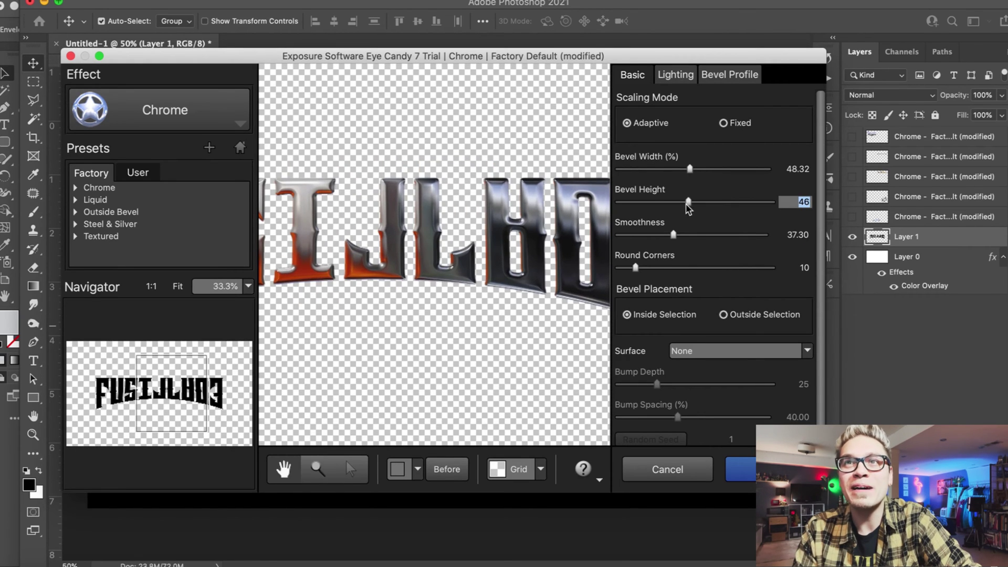
pyautogui.moveTo(687, 203); pyautogui.dragTo(741, 204)
pyautogui.press('Return')
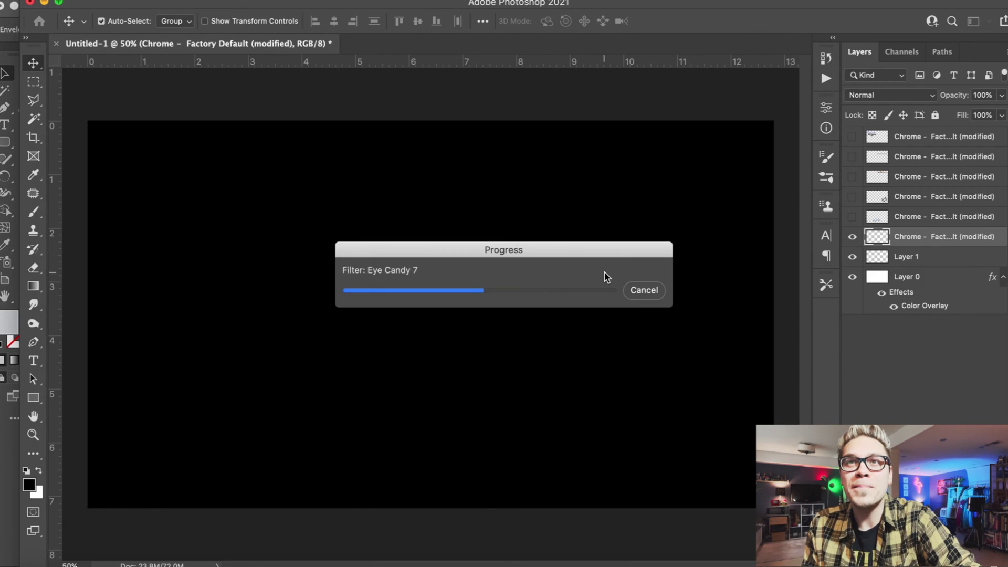
# Delete the flat FUSIJLHO3 layer and scale the chrome version down to about half its size
pyautogui.click(906, 258)
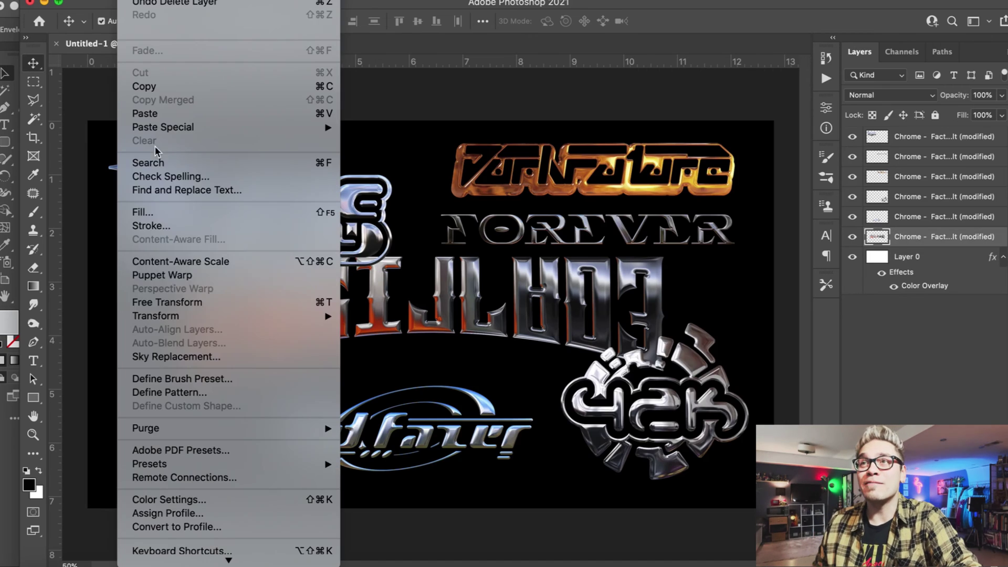
pyautogui.click(157, 353)
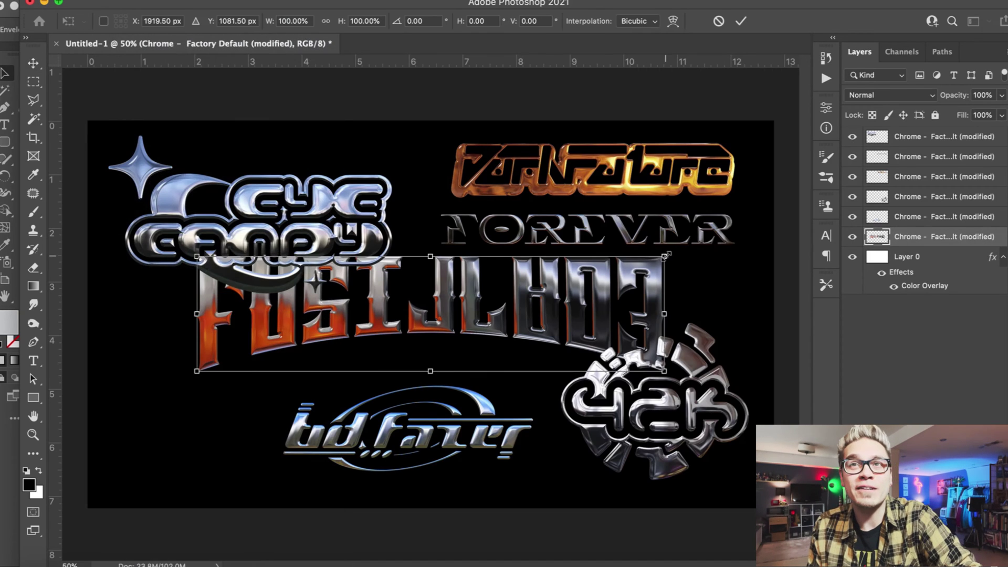
pyautogui.moveTo(665, 255); pyautogui.dragTo(430, 314)
pyautogui.press('Return')
# Arrange FUSIJLHO3 at the canvas's bottom left with FOREVER above it, and bd.fazer at the bottom right with 42K above it
pyautogui.moveTo(330, 329); pyautogui.dragTo(250, 443)
pyautogui.moveTo(358, 425); pyautogui.dragTo(551, 441)
pyautogui.moveTo(604, 383); pyautogui.dragTo(551, 279)
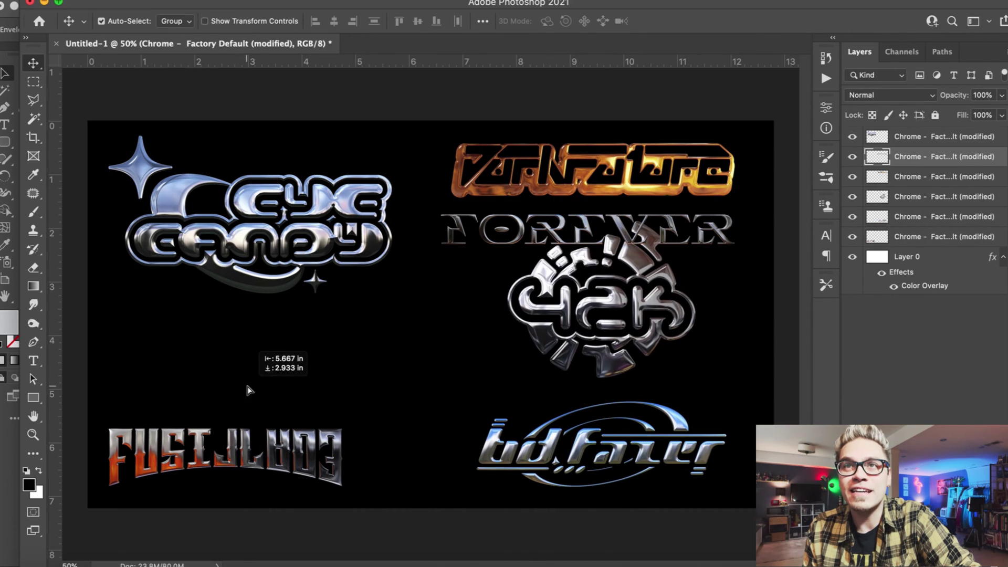
pyautogui.moveTo(218, 404); pyautogui.dragTo(218, 404)
pyautogui.moveTo(446, 243); pyautogui.dragTo(204, 364)
pyautogui.press('super+z')
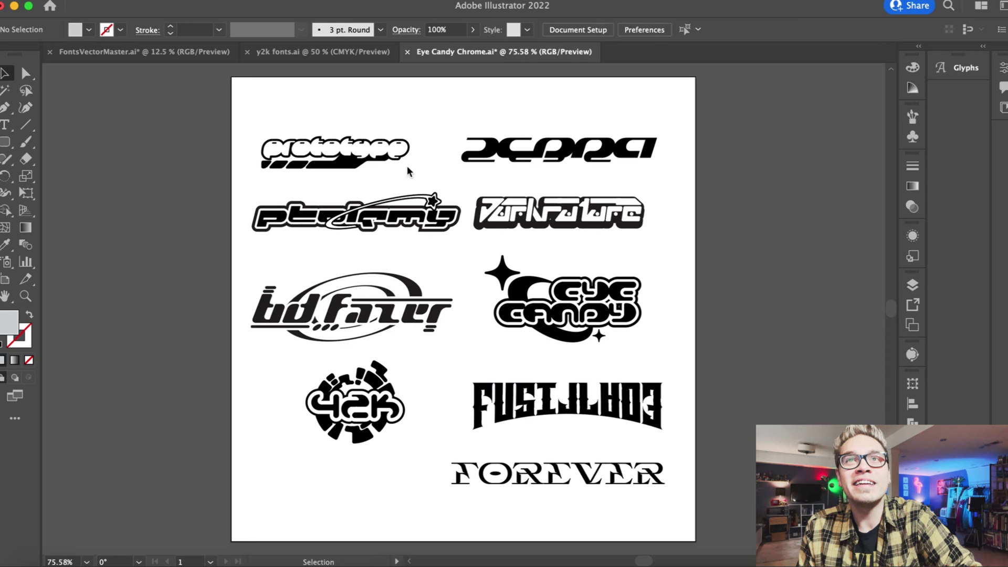
# Copy the prototype logo from the Illustrator artboard, then switch to Photoshop and select the background layer
pyautogui.moveTo(418, 173); pyautogui.dragTo(238, 152)
pyautogui.press('super+c')
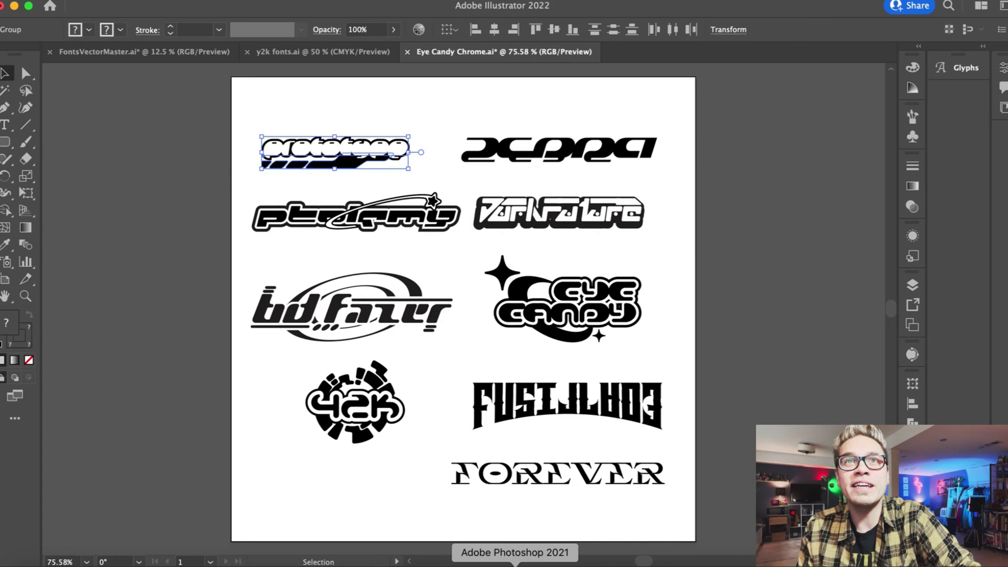
pyautogui.click(514, 565)
pyautogui.click(922, 257)
pyautogui.press('super+v')
pyautogui.press('Return')
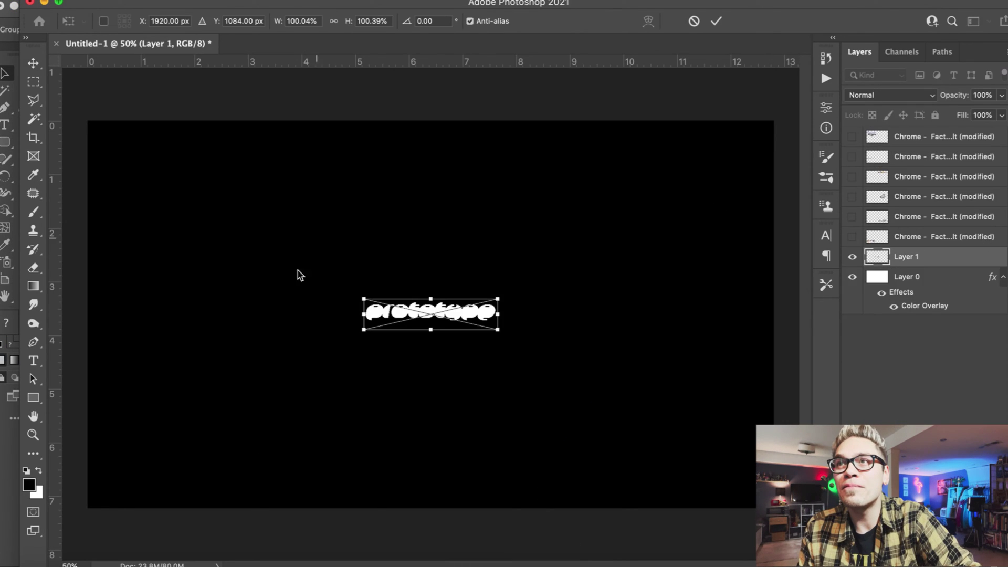
pyautogui.moveTo(363, 299); pyautogui.dragTo(186, 194)
pyautogui.press('Return')
pyautogui.press('Delete')
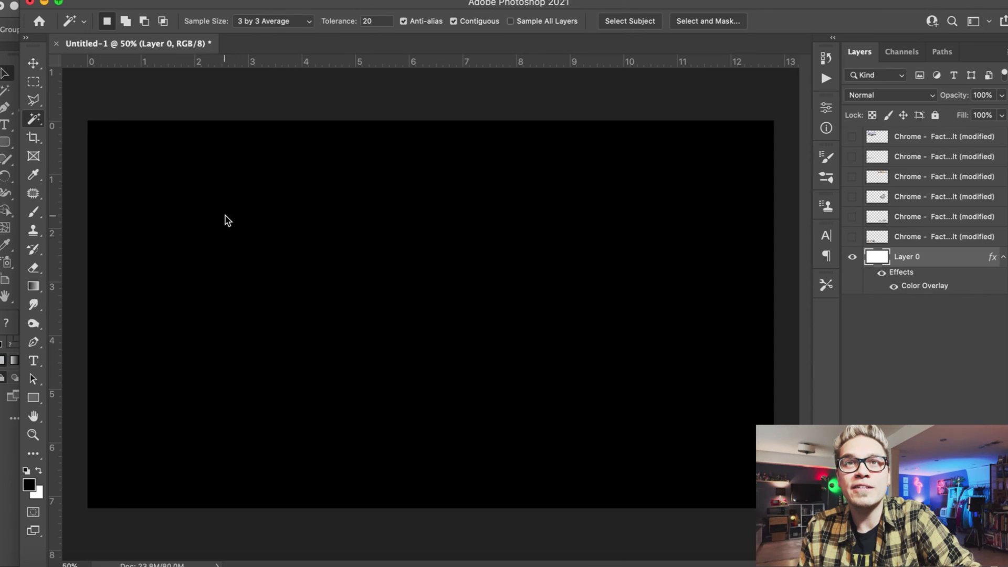
# Paste the prototype logo above the background layer and enlarge it across the middle of the canvas
pyautogui.press('super+v')
pyautogui.press('Return')
pyautogui.moveTo(363, 298); pyautogui.dragTo(248, 218)
pyautogui.press('Return')
# Remove the white letter fills from the prototype logo with the Magic Wand and clear the selection
pyautogui.press('w')
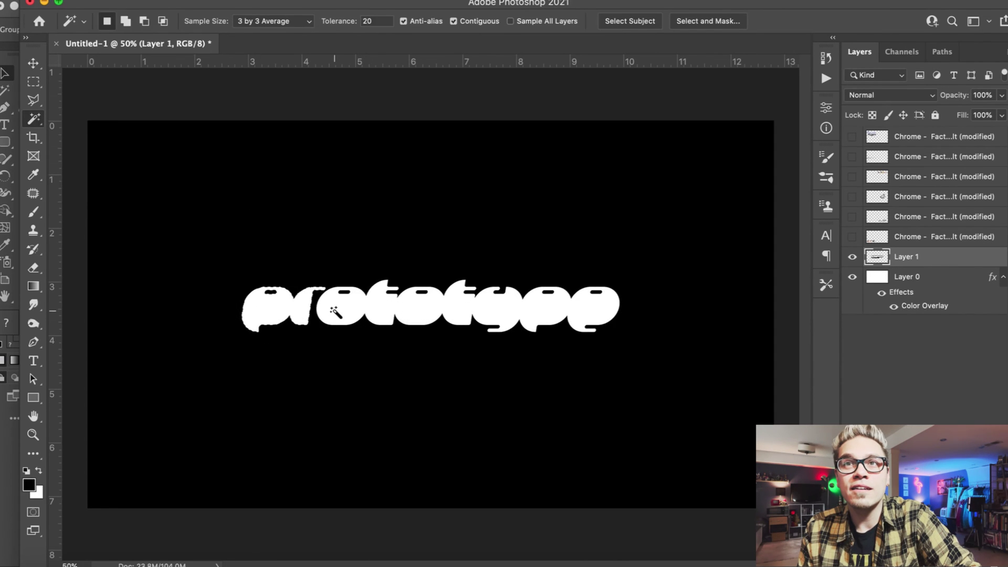
pyautogui.hotkey('alt', 'BackSpace')
pyautogui.press('super+d')
pyautogui.press('v')
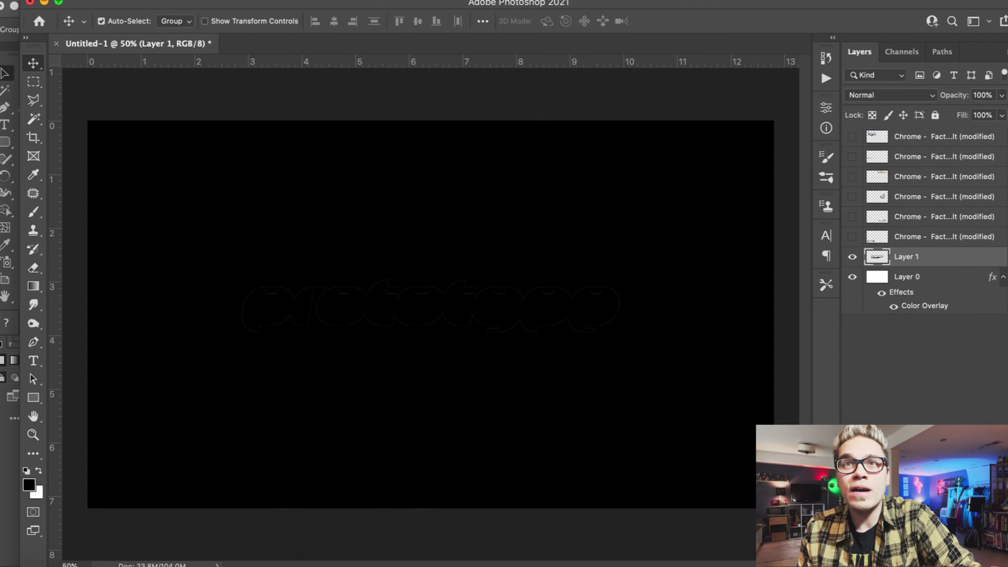
# Open the Eye Candy 7 Chrome filter on the prototype logo, continuing in trial mode
pyautogui.click(315, 0)
pyautogui.click(543, 331)
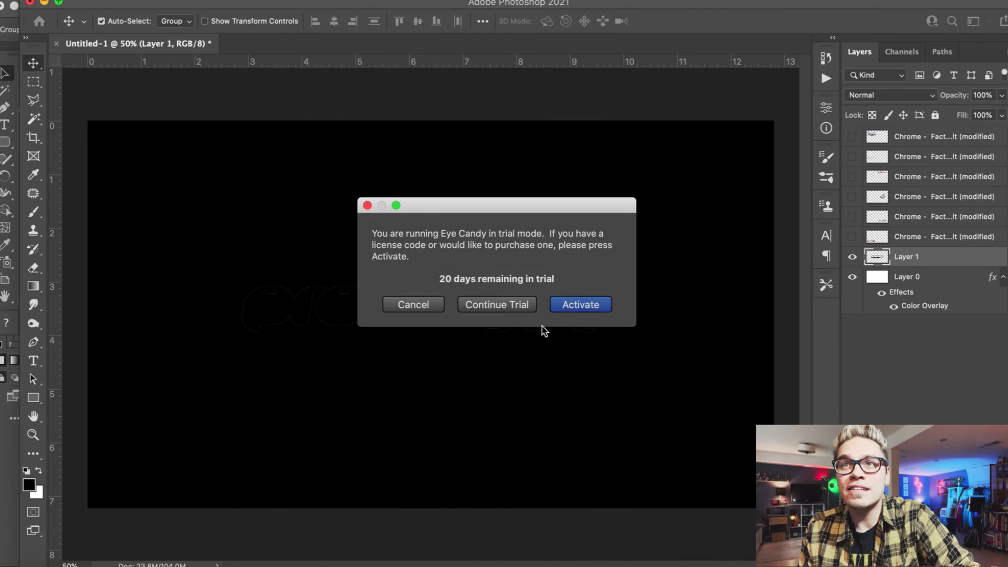
pyautogui.click(503, 305)
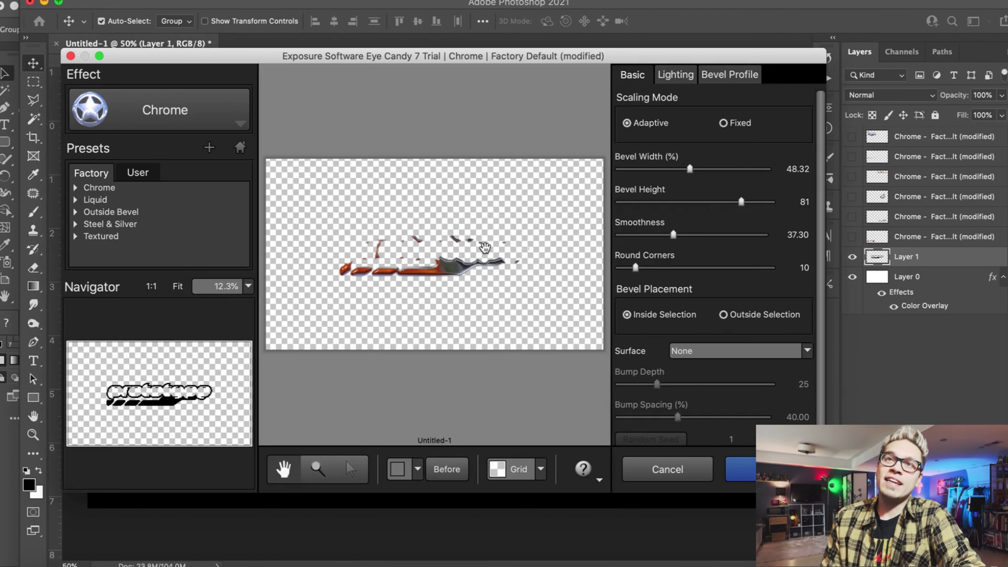
pyautogui.click(485, 248)
# Compare several Road reflection maps on the prototype logo and choose Road Glare
pyautogui.click(676, 74)
pyautogui.scroll(-5, 763, 367)
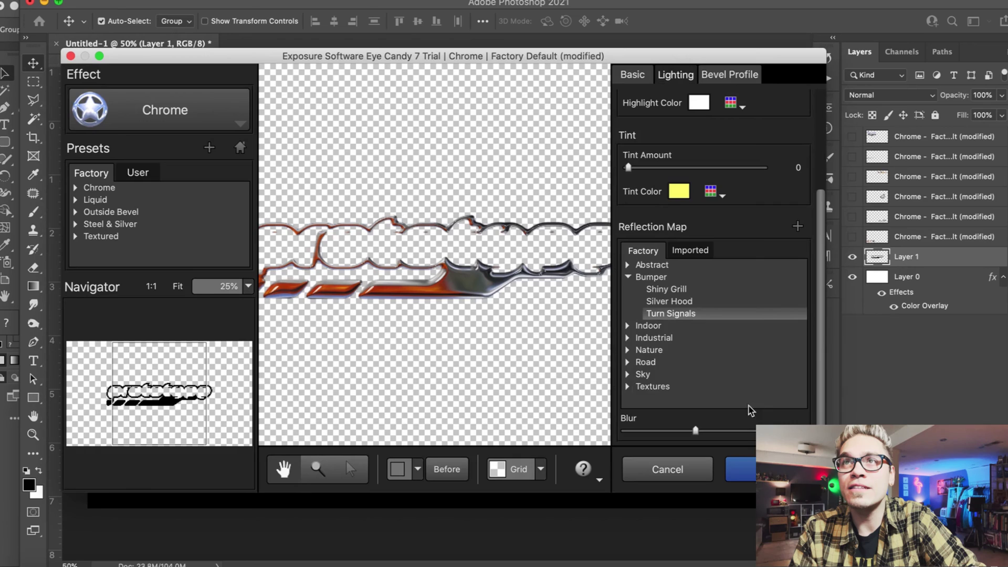
pyautogui.click(628, 361)
pyautogui.click(658, 387)
pyautogui.scroll(-3, 659, 387)
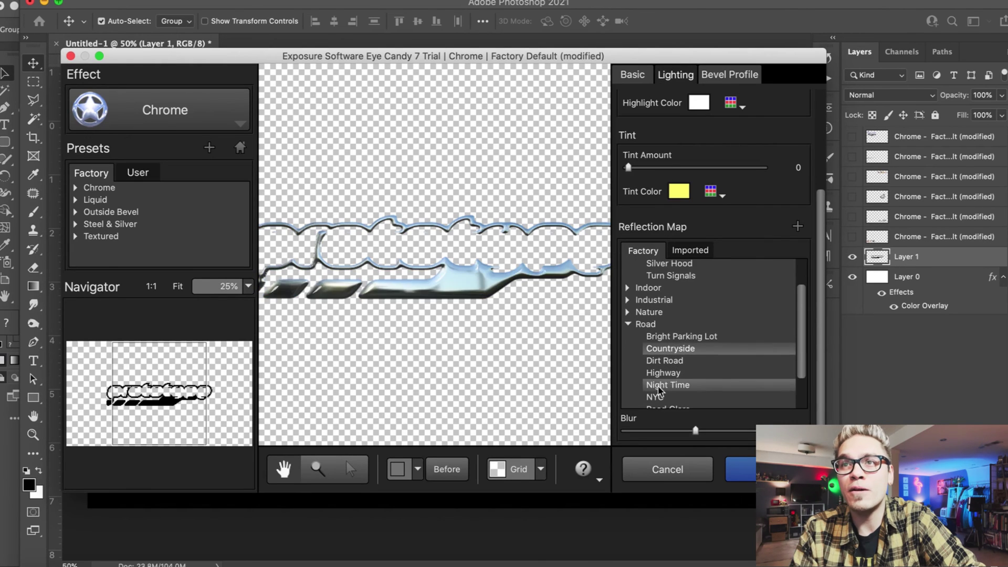
pyautogui.click(659, 384)
pyautogui.click(661, 393)
pyautogui.press('super+minus')
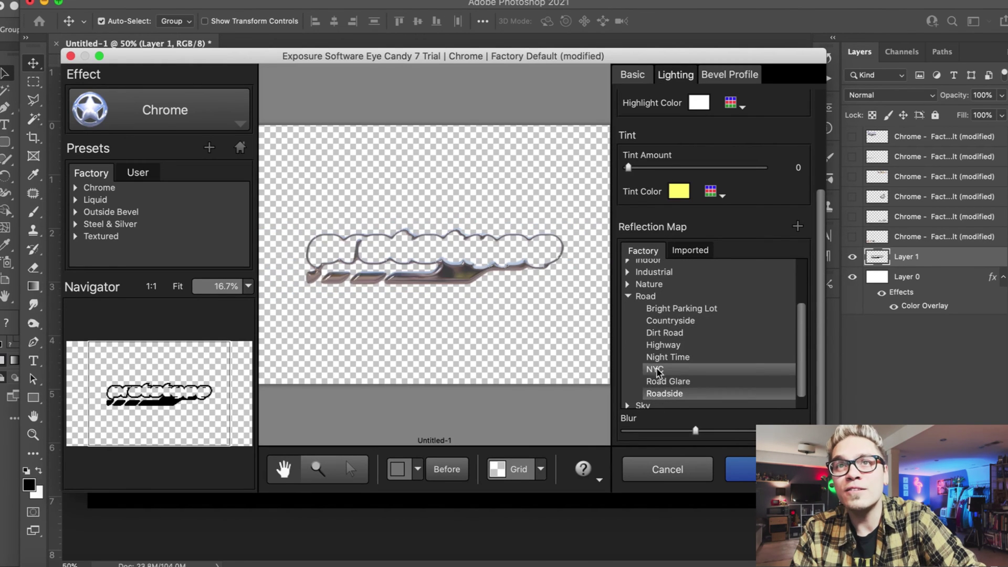
pyautogui.click(667, 381)
# Set bevel width to 63.77% and smoothness to 43.30, then apply the chrome effect to the prototype logo
pyautogui.click(630, 81)
pyautogui.keyDown('super'); pyautogui.click(490, 243); pyautogui.keyUp('super')
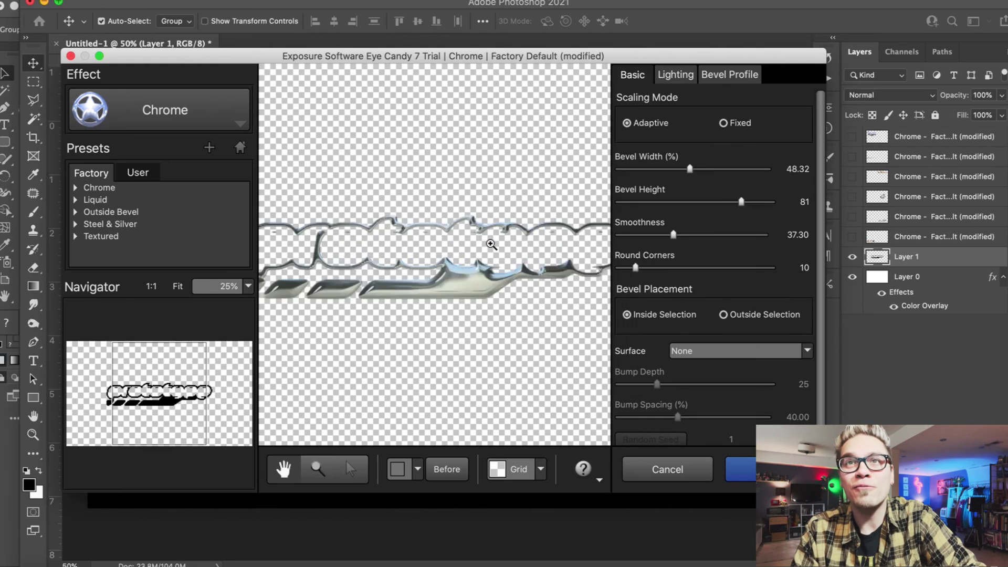
pyautogui.moveTo(376, 260); pyautogui.dragTo(554, 247)
pyautogui.click(702, 169)
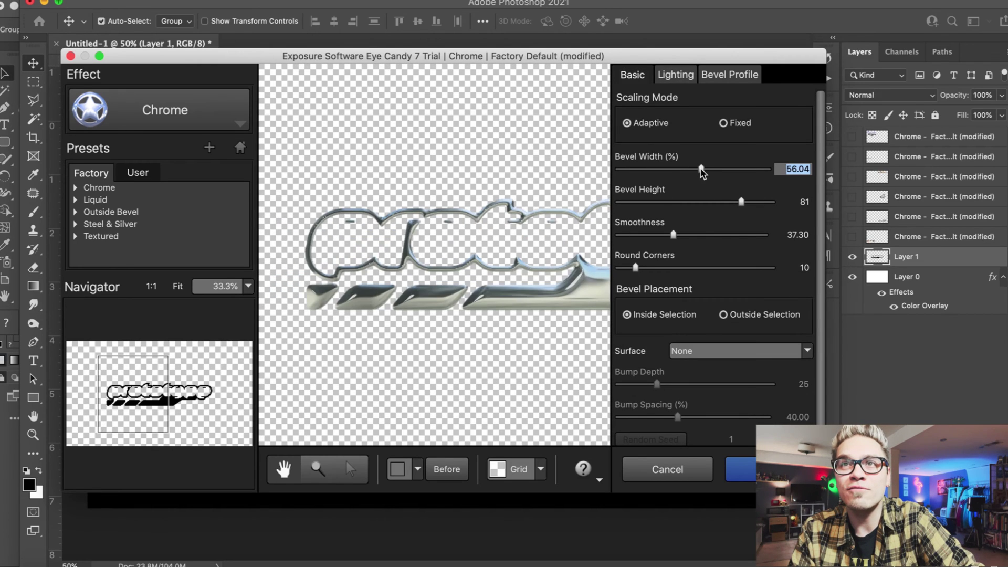
pyautogui.press('super+plus')
pyautogui.moveTo(701, 170); pyautogui.dragTo(712, 170)
pyautogui.click(674, 235)
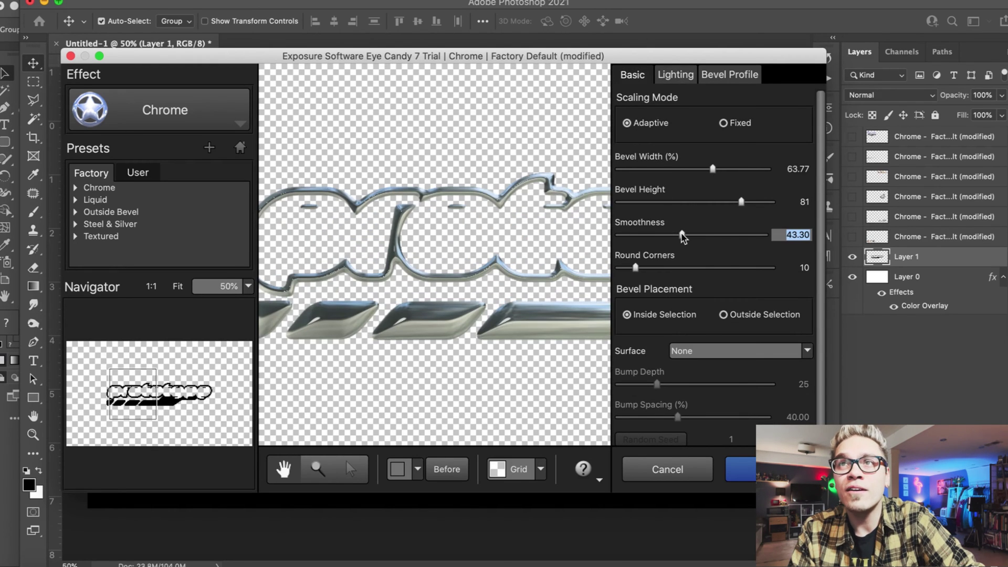
pyautogui.click(753, 469)
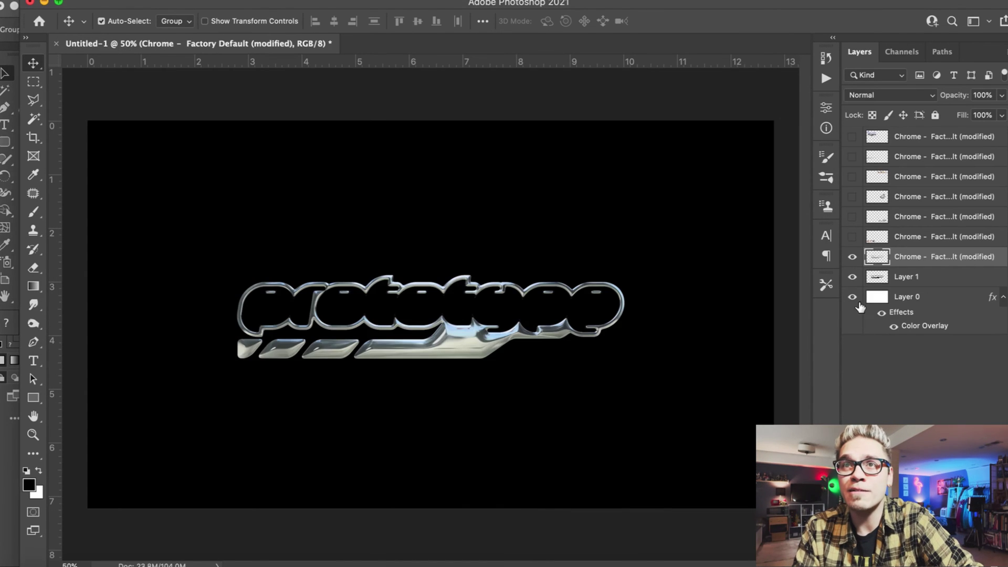
# Show all chrome logo layers again and scale the prototype logo down to about 60% of its size
pyautogui.moveTo(851, 239); pyautogui.dragTo(852, 137)
pyautogui.click(437, 256)
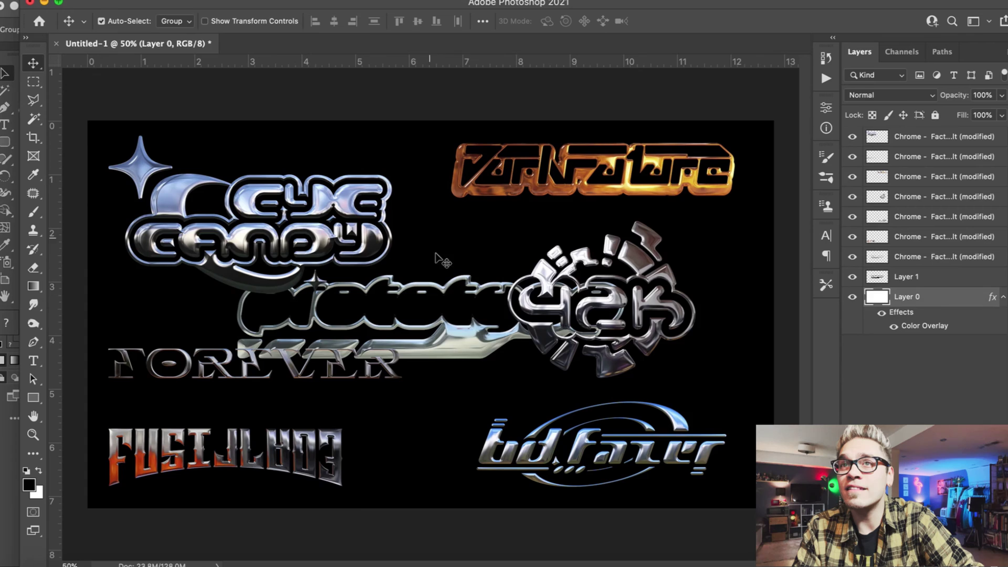
pyautogui.click(429, 287)
pyautogui.click(122, 0)
pyautogui.click(218, 301)
pyautogui.moveTo(624, 275); pyautogui.dragTo(459, 271)
pyautogui.press('Return')
# Delete the flat prototype layer and stack the chrome prototype and FOREVER logos above FUSIJLHO3 at the canvas's lower left
pyautogui.click(896, 277)
pyautogui.press('Delete')
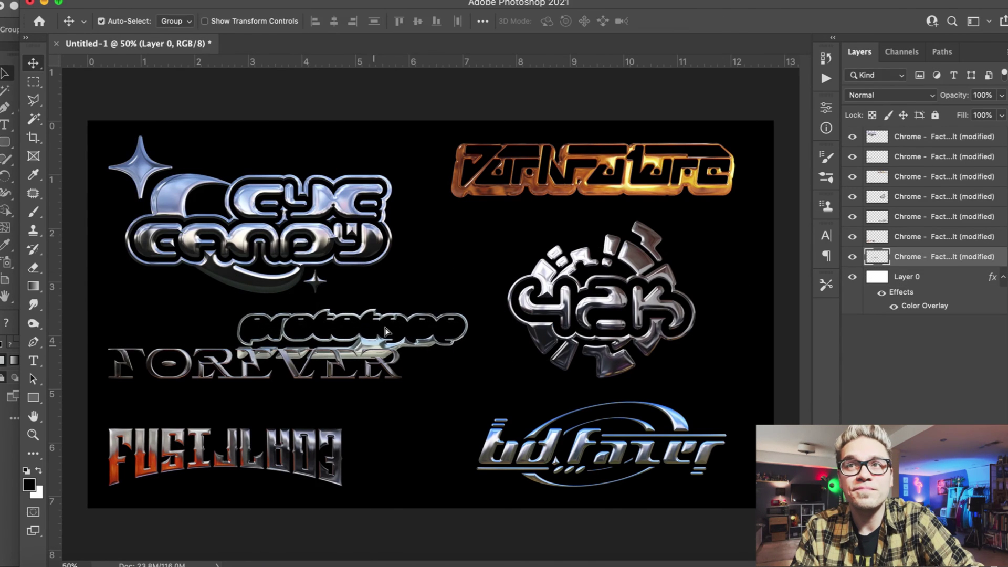
pyautogui.moveTo(409, 323); pyautogui.dragTo(438, 309)
pyautogui.moveTo(297, 373); pyautogui.dragTo(295, 408)
pyautogui.moveTo(370, 341); pyautogui.dragTo(211, 357)
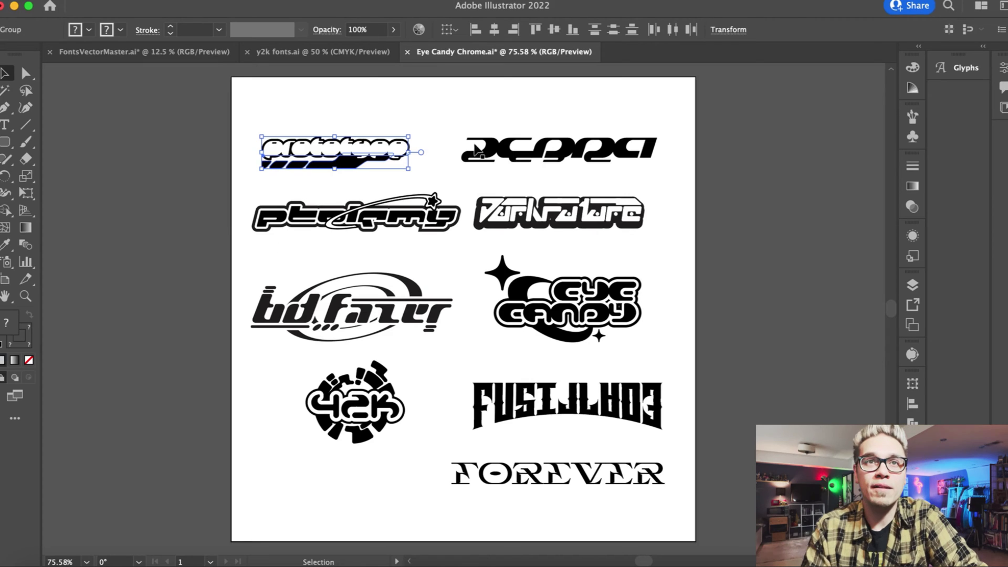
# Copy the slanted logo beside prototype in Illustrator, paste it into the Photoshop canvas and enlarge it
pyautogui.click(529, 160)
pyautogui.press('super+c')
pyautogui.click(515, 566)
pyautogui.press('super+v')
pyautogui.press('Return')
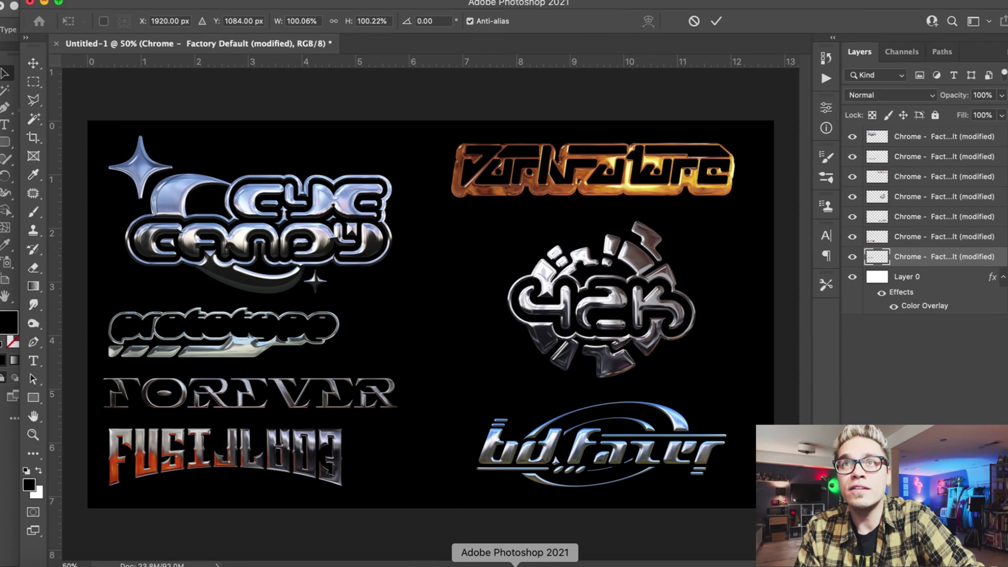
pyautogui.moveTo(342, 299); pyautogui.dragTo(192, 273)
pyautogui.press('Return')
# Move the pasted logo's layer to the top of the stack and hide all chrome logo layers
pyautogui.press('super+bracketright')
pyautogui.press('super+bracketright')
pyautogui.press('super+bracketright')
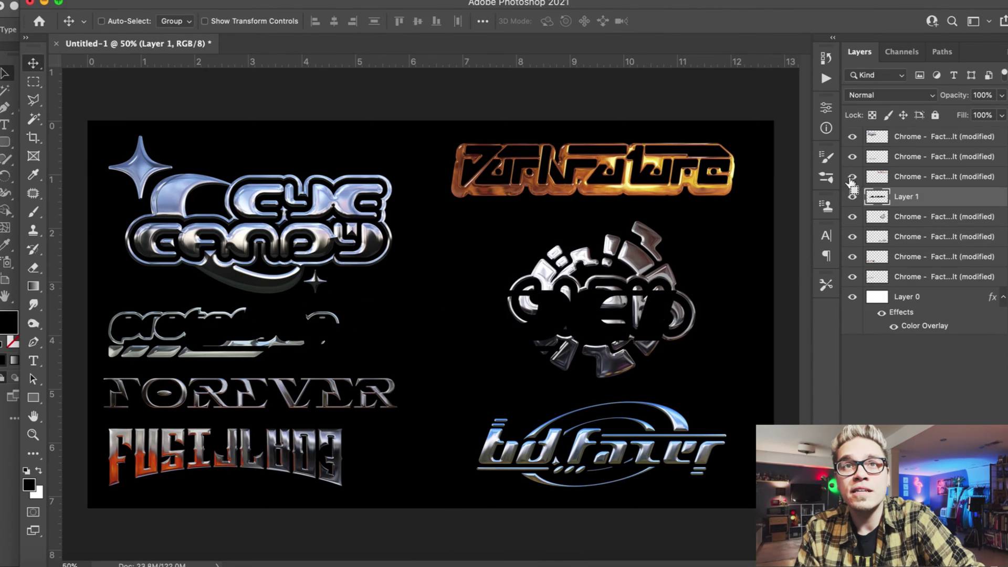
pyautogui.moveTo(851, 184); pyautogui.dragTo(851, 276)
# Open the Eye Candy 7 Chrome filter on the slanted logo and choose the Nature reflection map Cliff
pyautogui.click(317, 2)
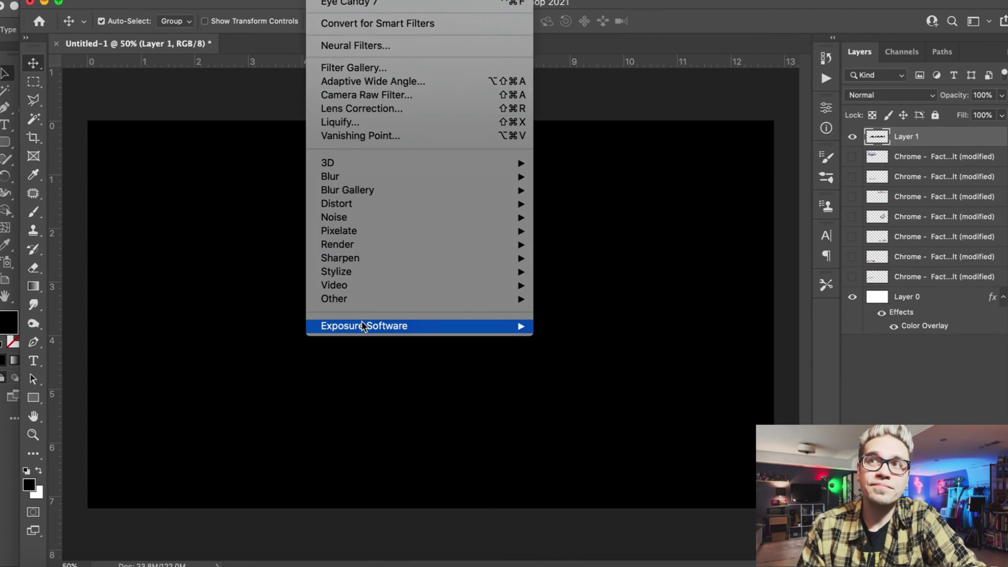
pyautogui.moveTo(363, 325)
pyautogui.click(590, 324)
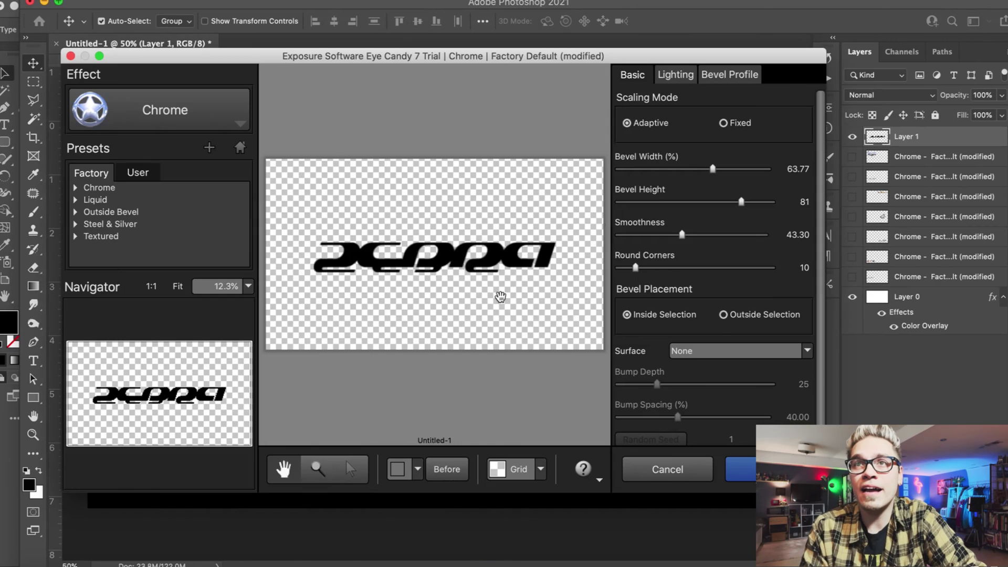
pyautogui.click(675, 75)
pyautogui.scroll(-2, 659, 419)
pyautogui.scroll(-5, 659, 426)
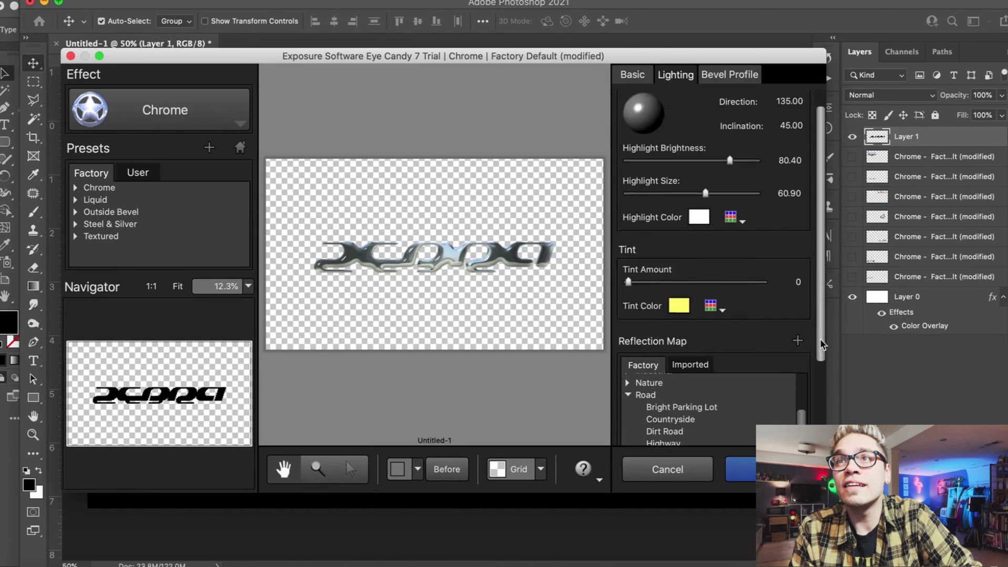
pyautogui.click(628, 279)
pyautogui.click(627, 313)
pyautogui.click(655, 326)
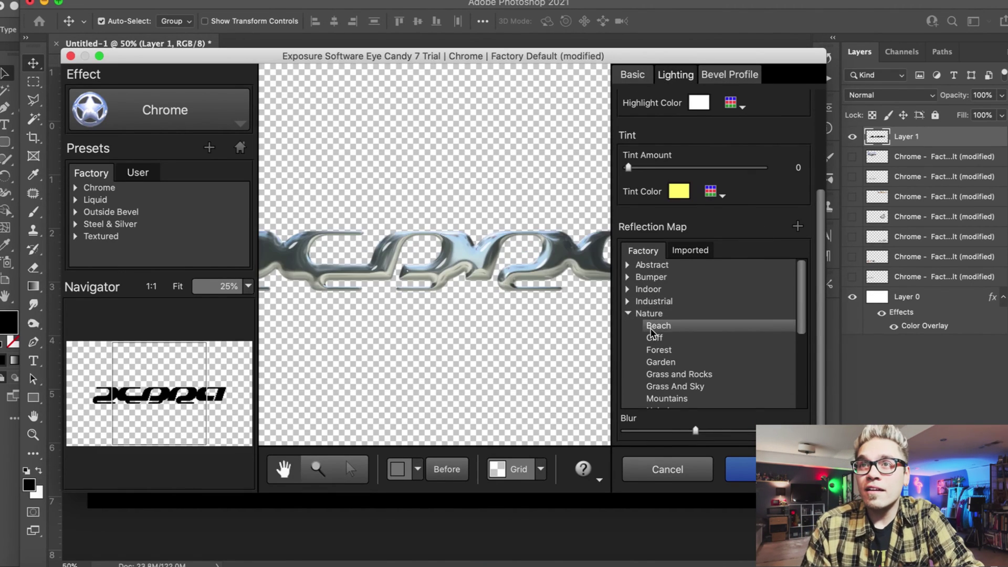
pyautogui.click(651, 338)
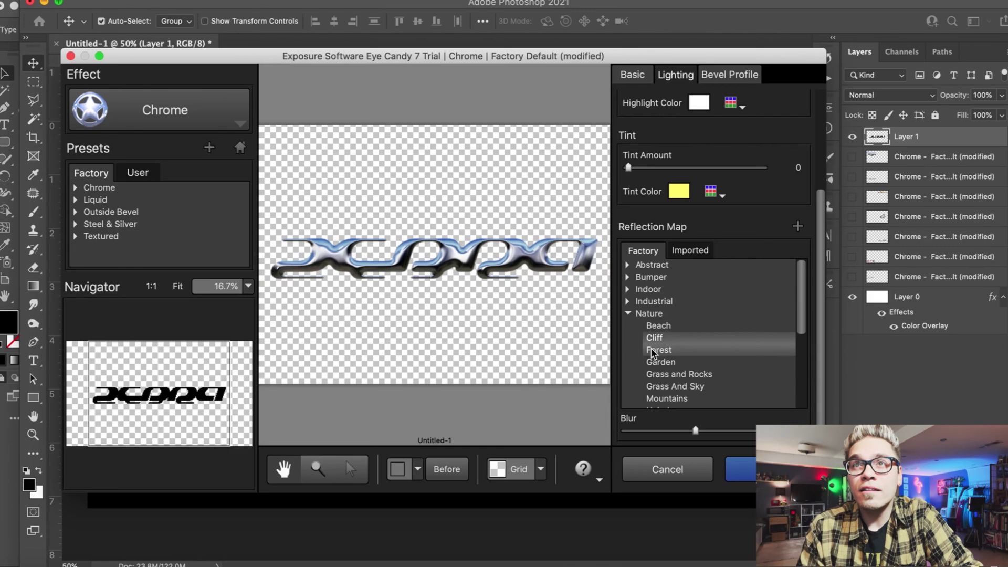
# Try bevel width 68.12% and bevel height 73 on the slanted logo in a 25% preview
pyautogui.click(632, 75)
pyautogui.press('super+plus')
pyautogui.click(681, 169)
pyautogui.moveTo(682, 169); pyautogui.dragTo(719, 169)
pyautogui.moveTo(740, 203); pyautogui.dragTo(729, 202)
# Change the slanted logo's reflection map to Forest from the Nature group
pyautogui.click(675, 75)
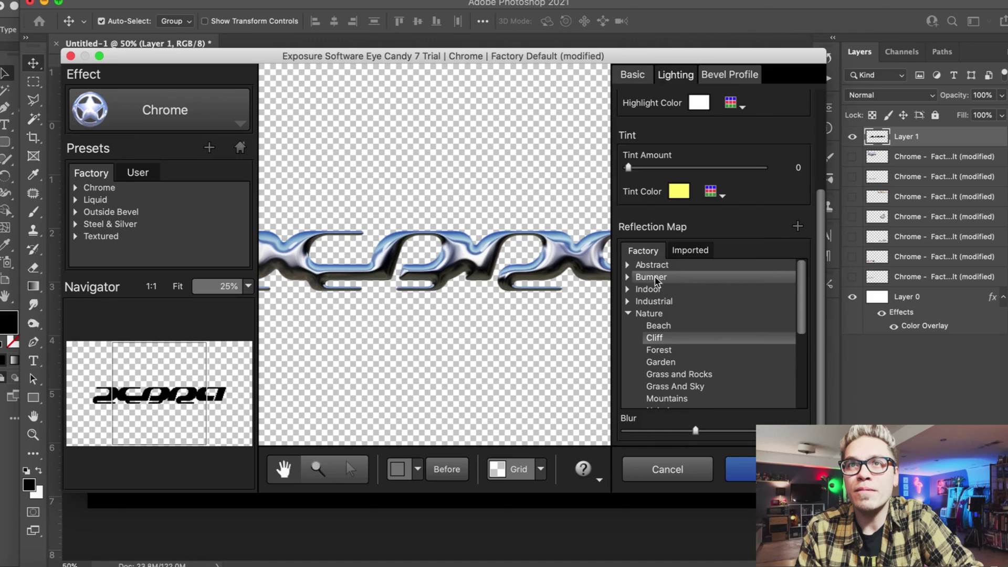
pyautogui.click(659, 350)
pyautogui.scroll(-1, 478, 287)
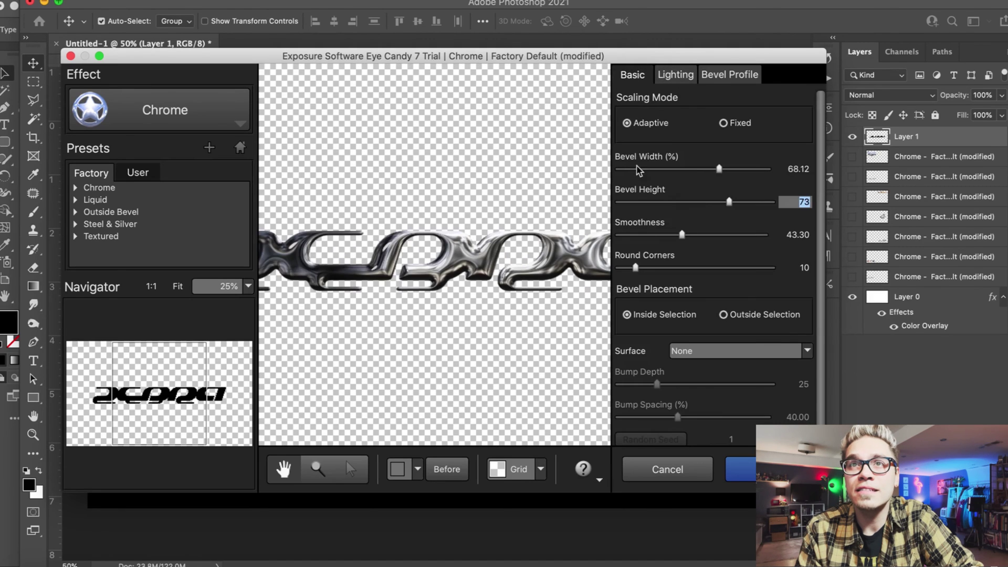
# Set bevel width to 59.90% and bevel height to 62, then apply the chrome effect to the slanted logo
pyautogui.moveTo(719, 169); pyautogui.dragTo(706, 169)
pyautogui.moveTo(729, 203); pyautogui.dragTo(713, 203)
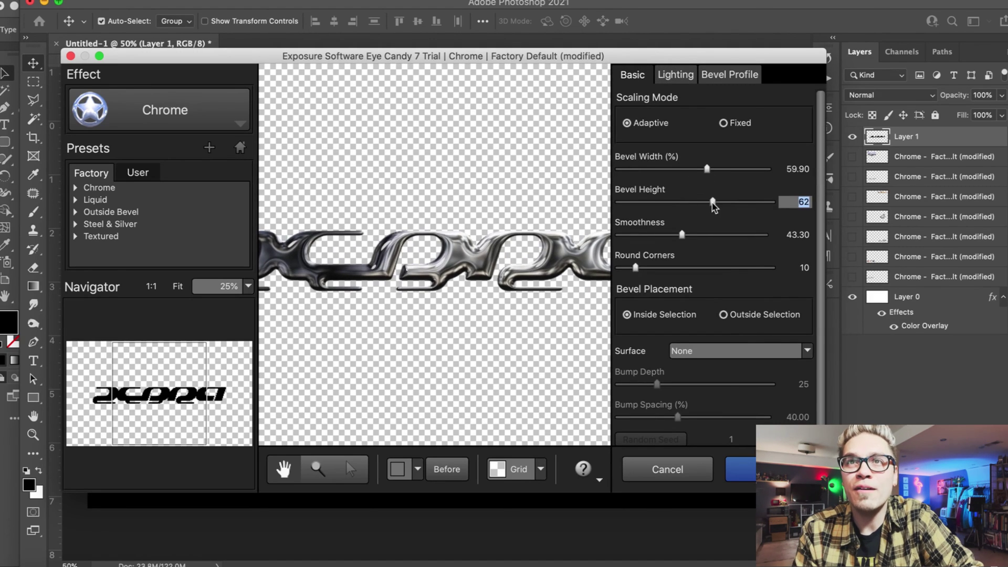
pyautogui.click(749, 479)
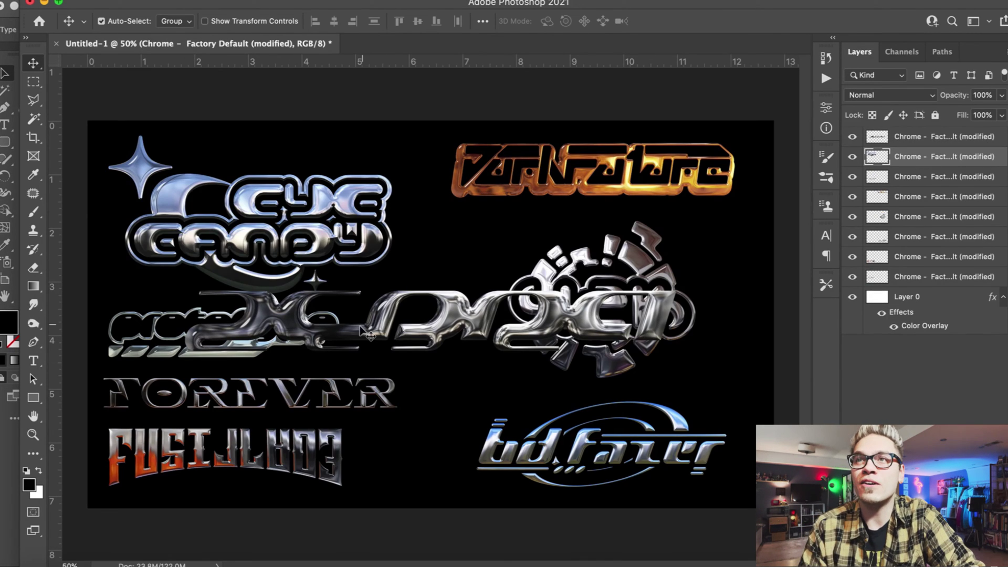
# Scale down the large slanted chrome logo and place it directly beneath the orange DarkFuture logo
pyautogui.click(361, 327)
pyautogui.click(125, 0)
pyautogui.click(196, 302)
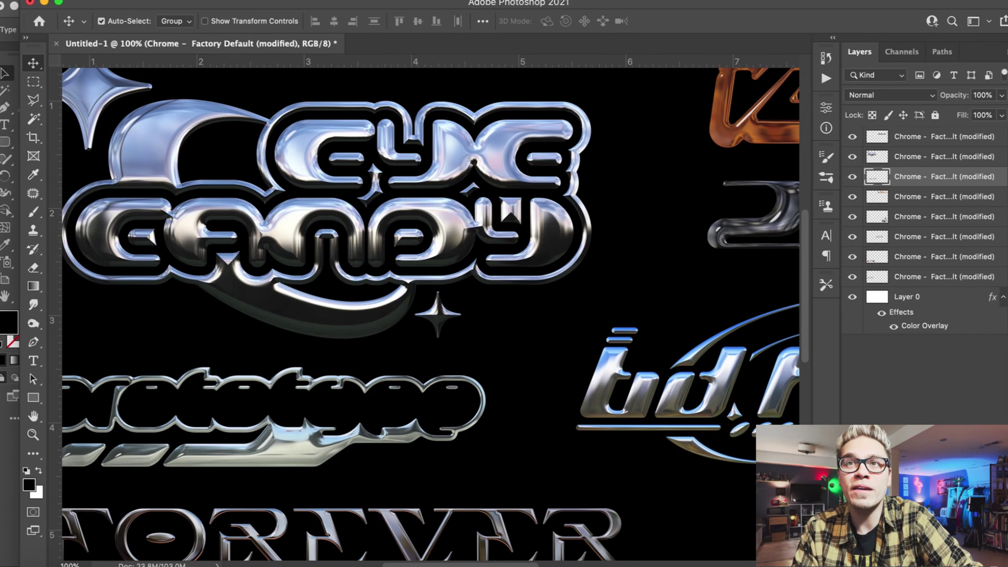
# Duplicate all the chrome logo layers together and merge the copies into a single layer above the originals
pyautogui.click(926, 273)
pyautogui.keyDown('shift'); pyautogui.click(915, 138); pyautogui.keyUp('shift')
pyautogui.press('super+j')
pyautogui.click(266, 0)
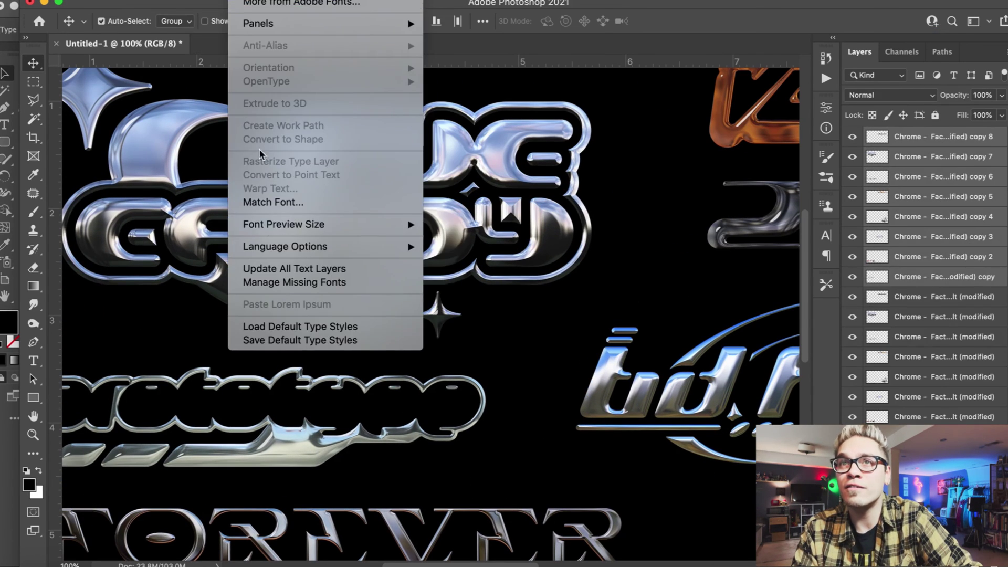
pyautogui.moveTo(213, 2)
pyautogui.click(293, 508)
# Set the merged copy's opacity to 35% and apply Color Halftone to it with a maximum radius of 8 pixels
pyautogui.doubleClick(1000, 138)
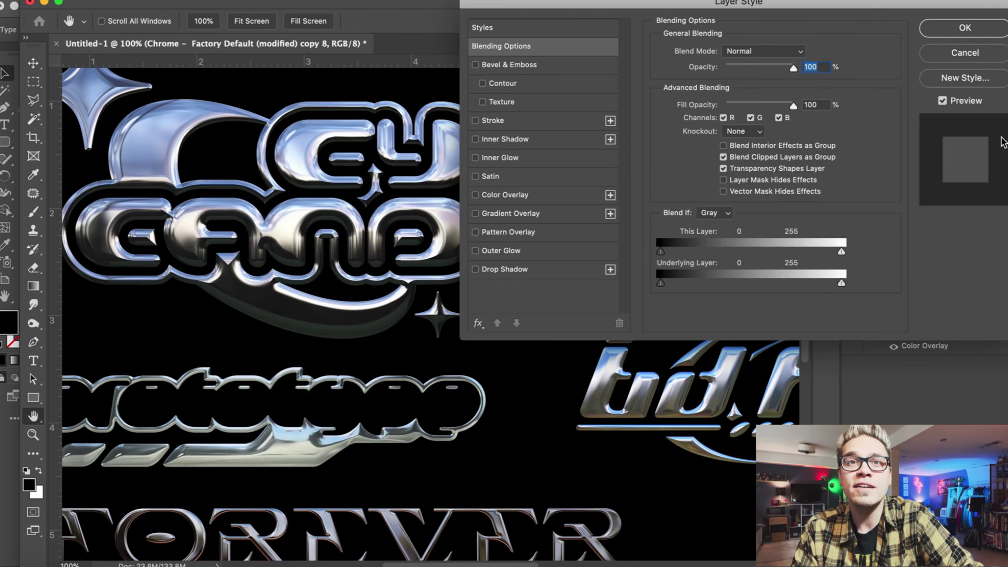
pyautogui.press('Return')
pyautogui.click(311, 1)
pyautogui.moveTo(525, 225)
pyautogui.click(583, 229)
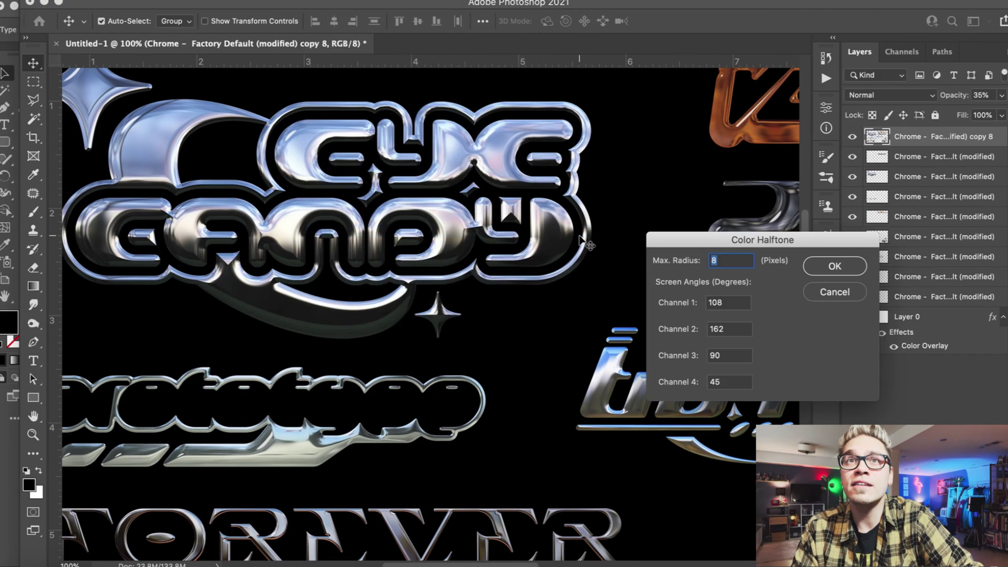
pyautogui.press('Return')
pyautogui.press('super+minus')
pyautogui.press('super+minus')
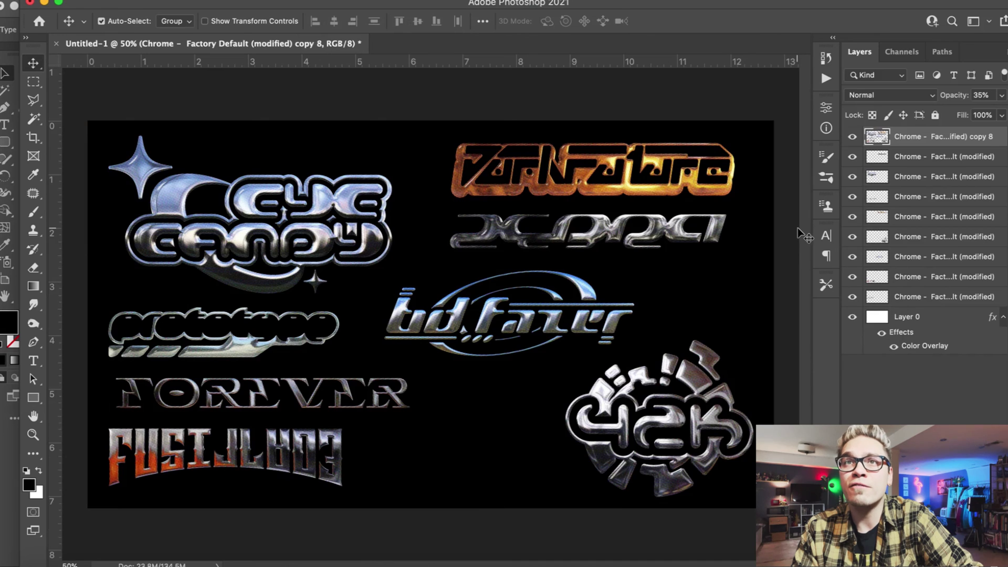
# Apply the Color Halftone filter to the merged logo copy a second time
pyautogui.click(310, 1)
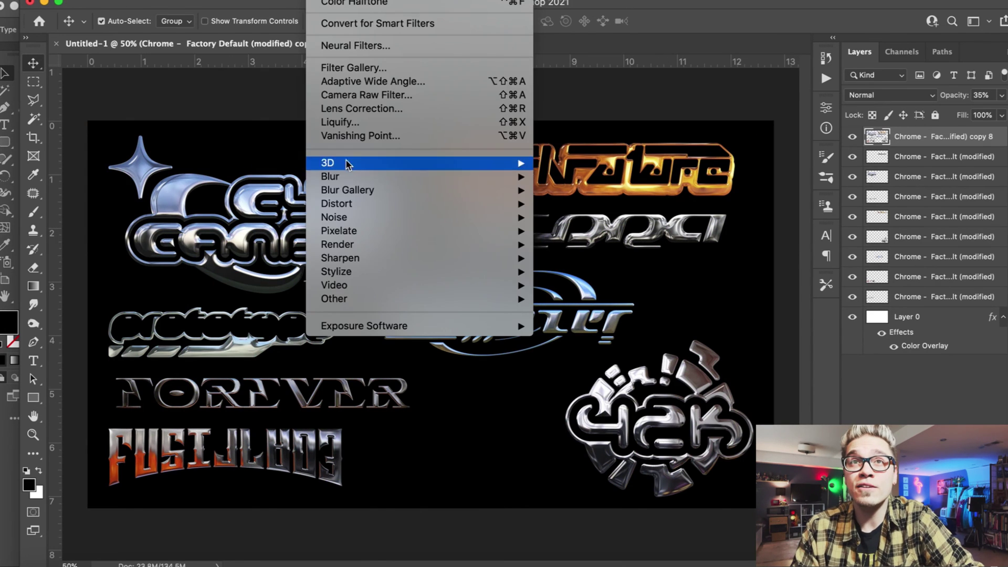
pyautogui.moveTo(341, 231)
pyautogui.click(572, 231)
pyautogui.press('Return')
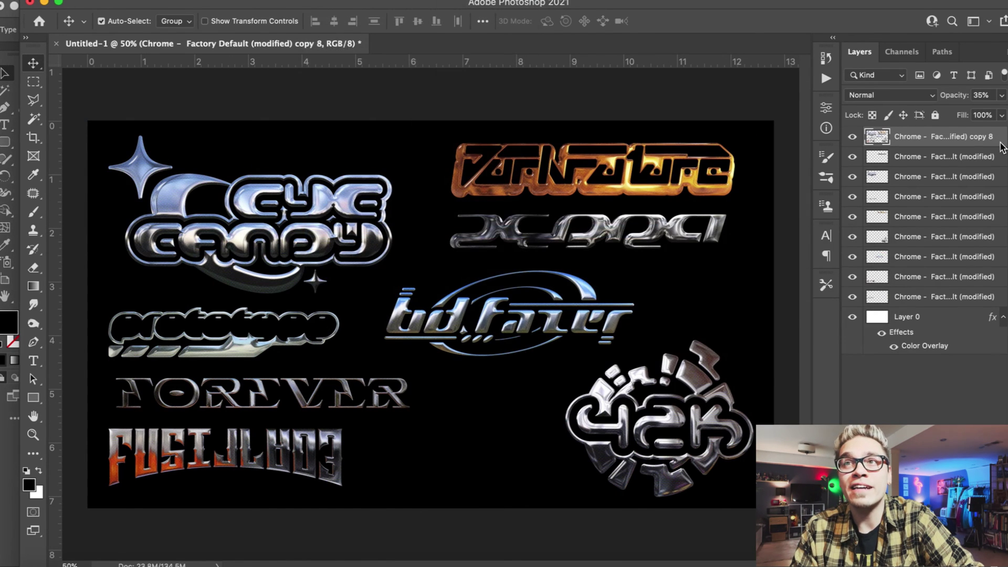